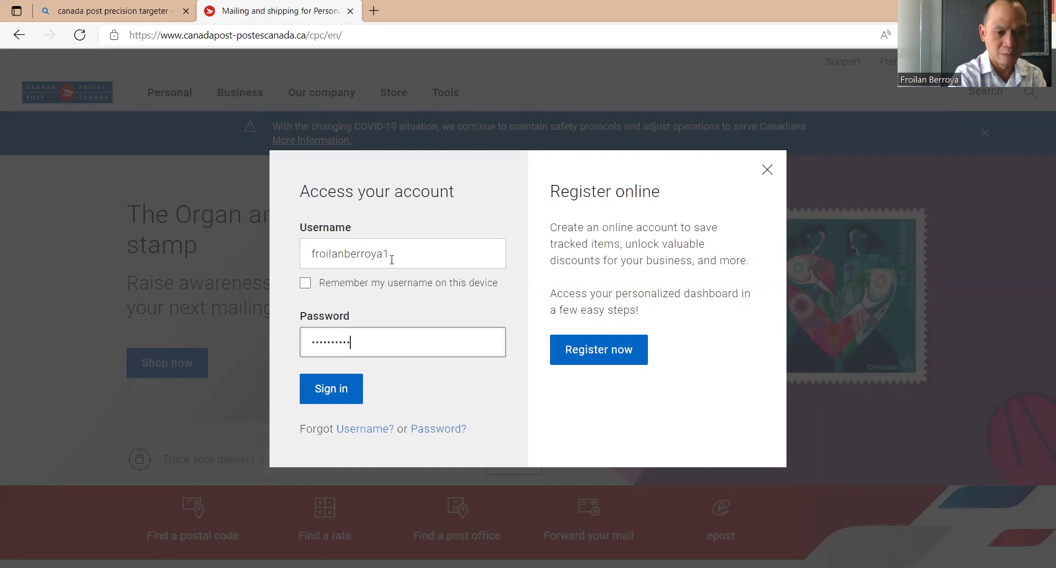
# Sign in to the Canada Post business account from the Access your account dialog.
pyautogui.click(336, 389)
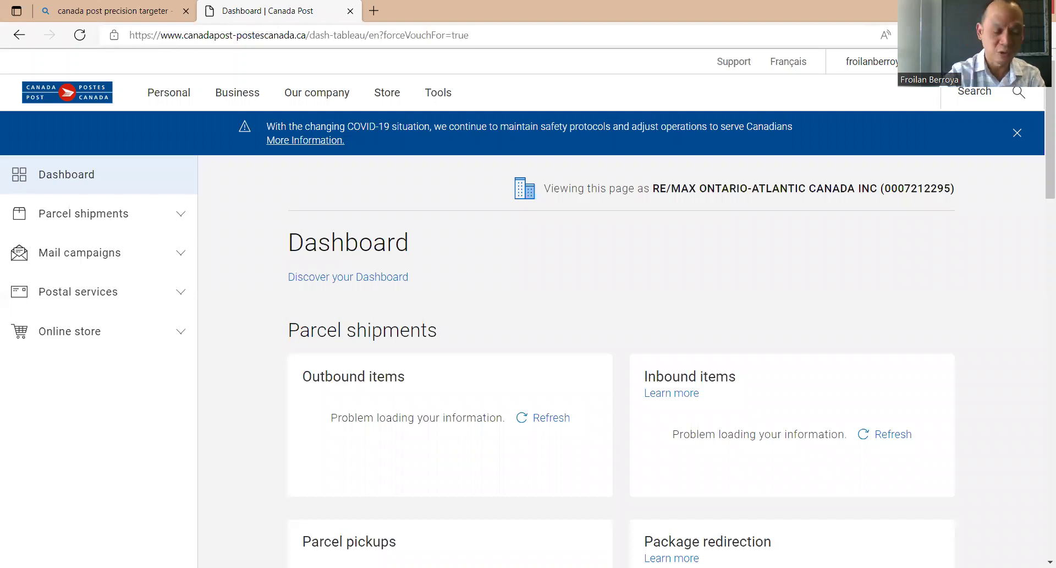
pyautogui.hotkey('ctrl', 't')
# Search the web for 'canada post precision targeter' and open Canada Post's Precision Targeter page.
pyautogui.write('canaa')
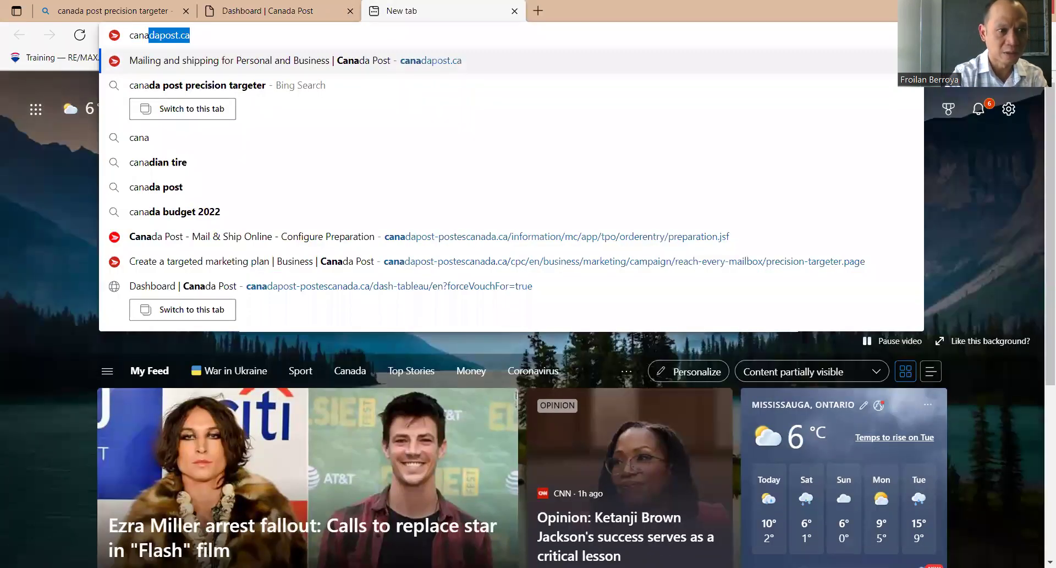
pyautogui.press('BackSpace')
pyautogui.write('da')
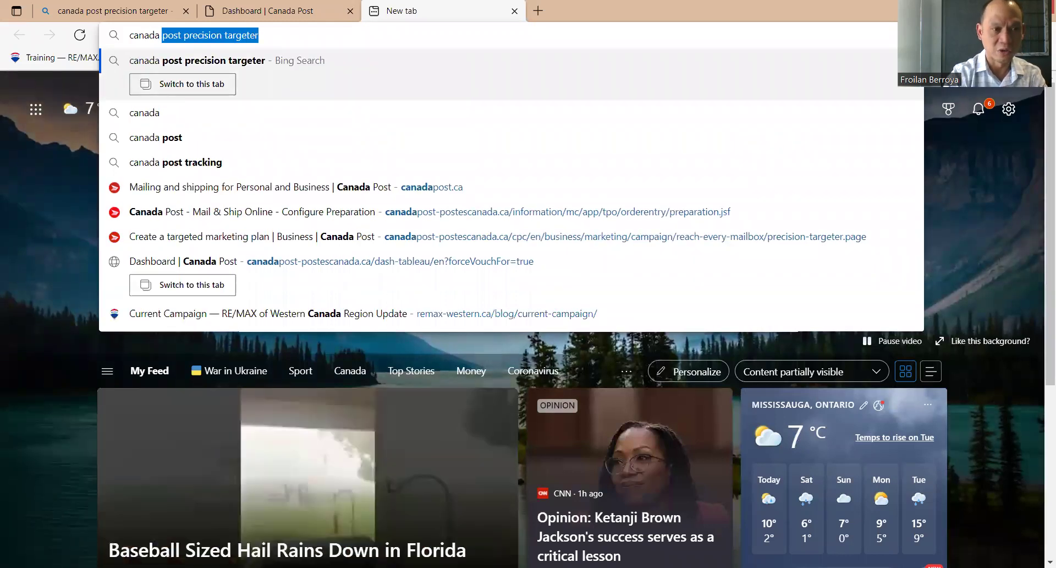
pyautogui.press('Return')
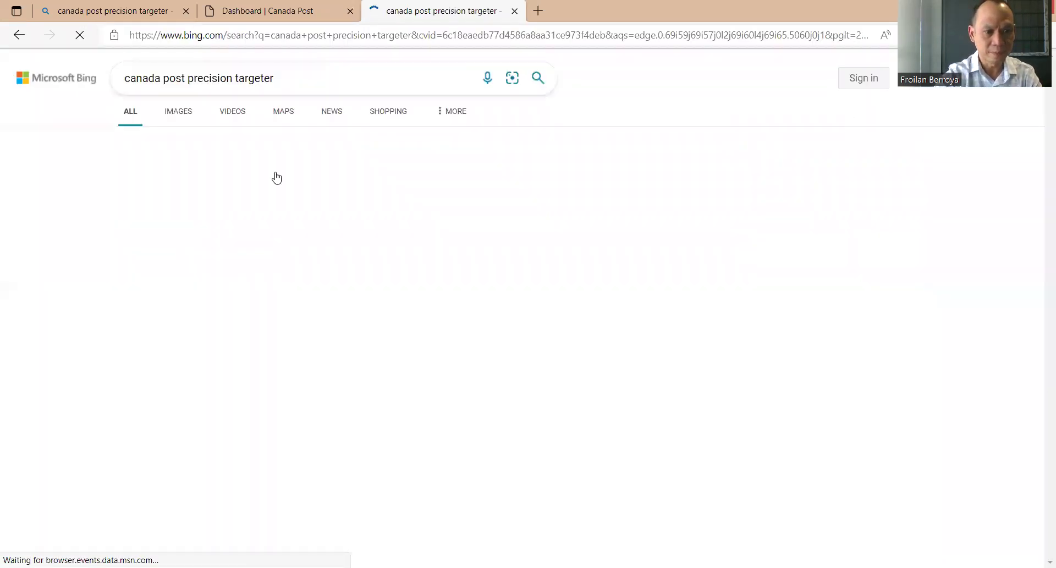
pyautogui.click(278, 176)
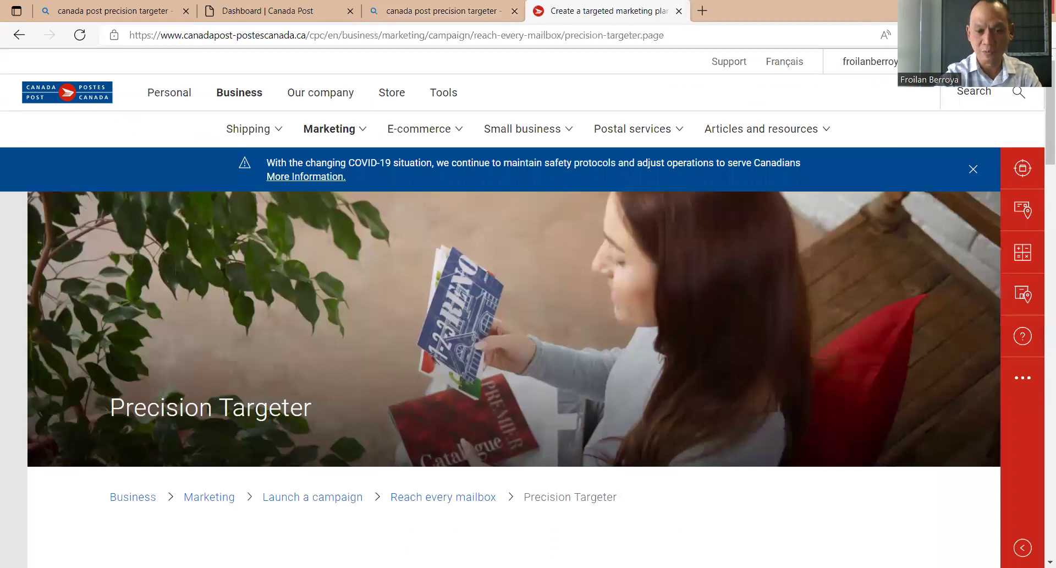
pyautogui.scroll(-6, 648, 211)
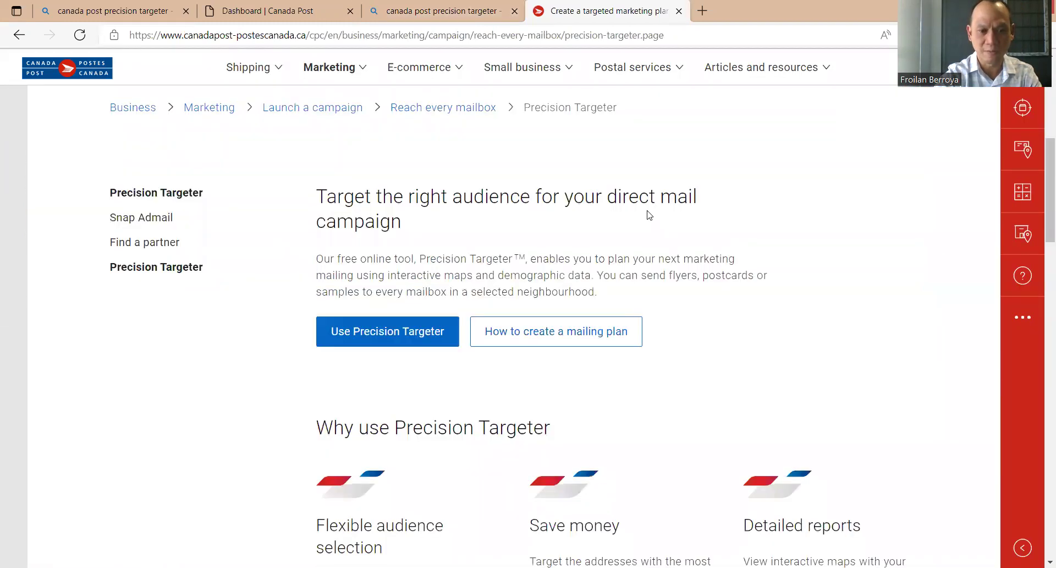
pyautogui.scroll(-3, 649, 215)
pyautogui.click(380, 177)
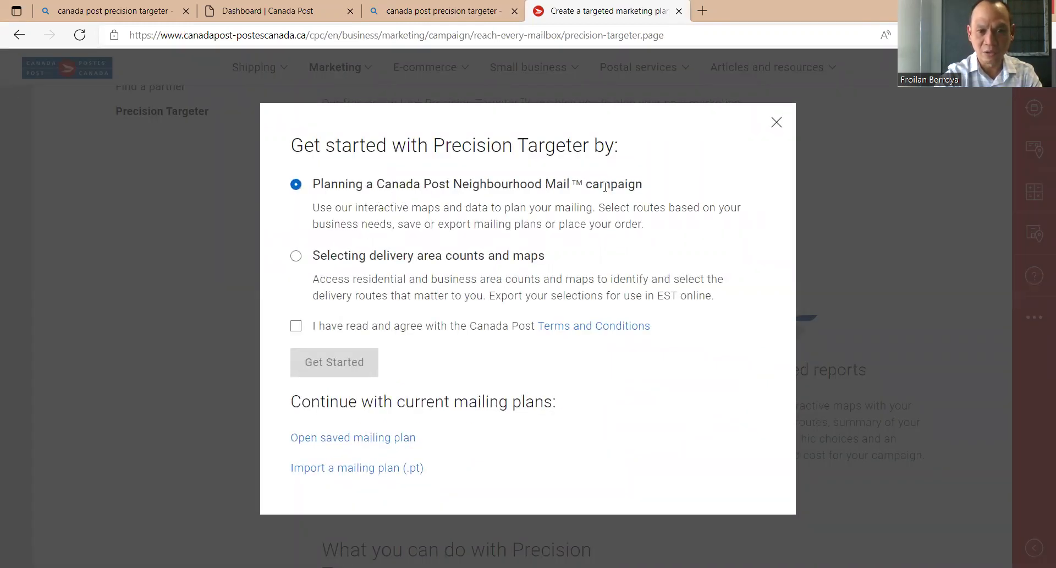
# Accept the Terms and Conditions and launch Precision Targeter for a Neighbourhood Mail campaign.
pyautogui.click(296, 328)
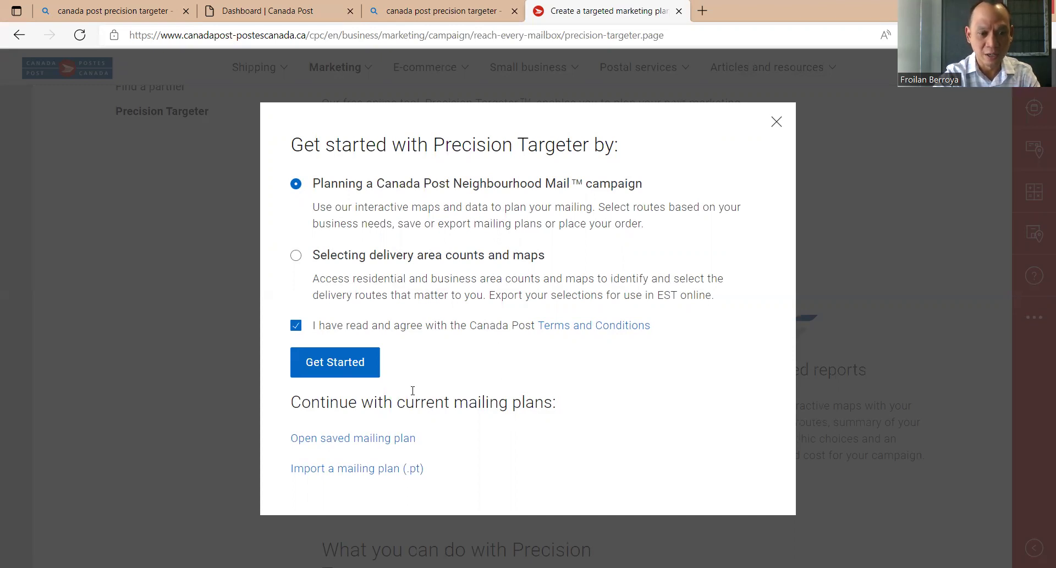
pyautogui.click(349, 371)
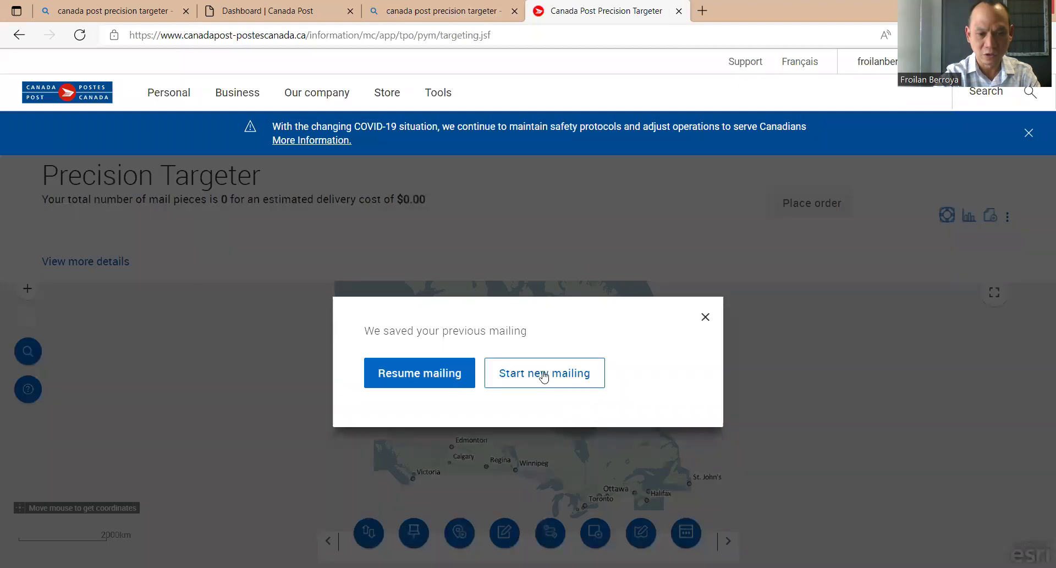
# Start a new mailing and accept the default 30 g mail piece details.
pyautogui.click(545, 372)
pyautogui.scroll(-2, 609, 286)
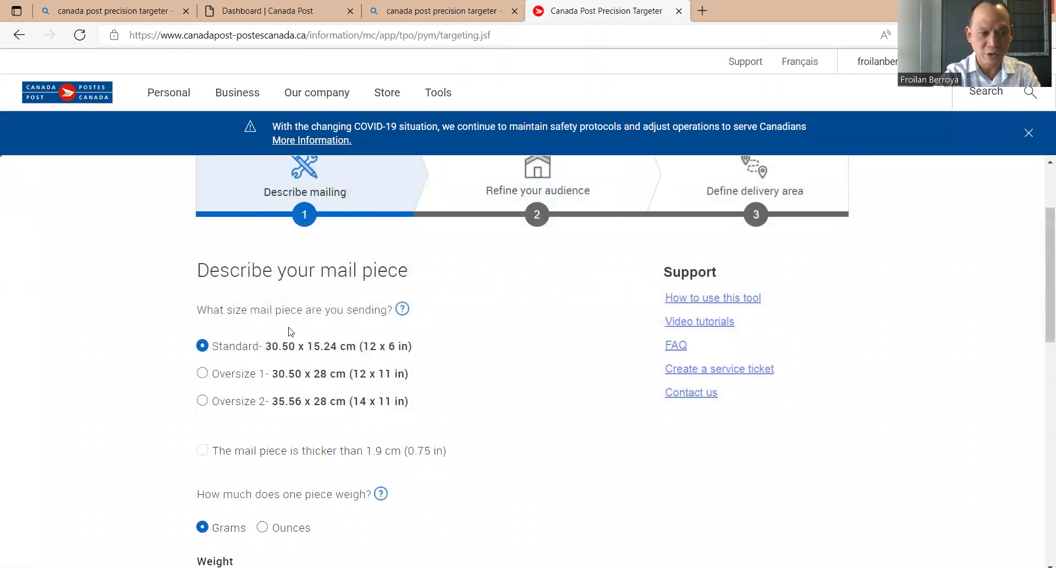
pyautogui.scroll(-3, 573, 339)
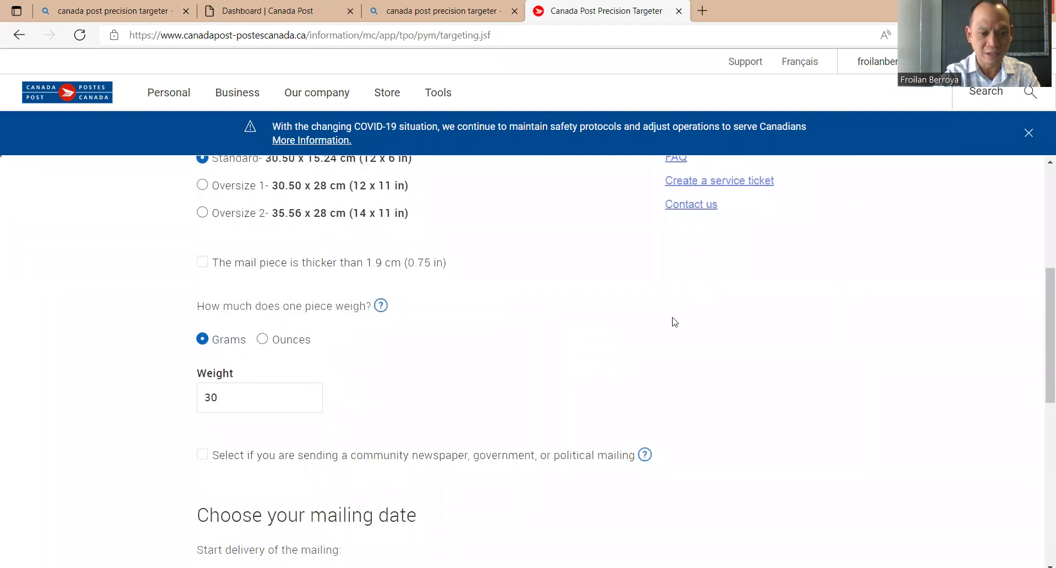
pyautogui.scroll(-4, 672, 322)
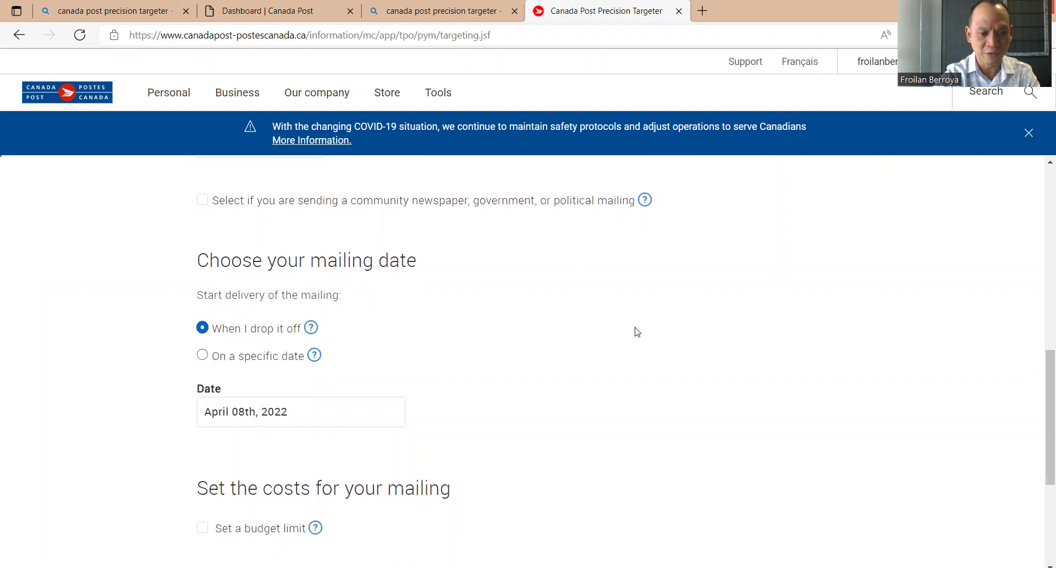
pyautogui.scroll(-4, 635, 330)
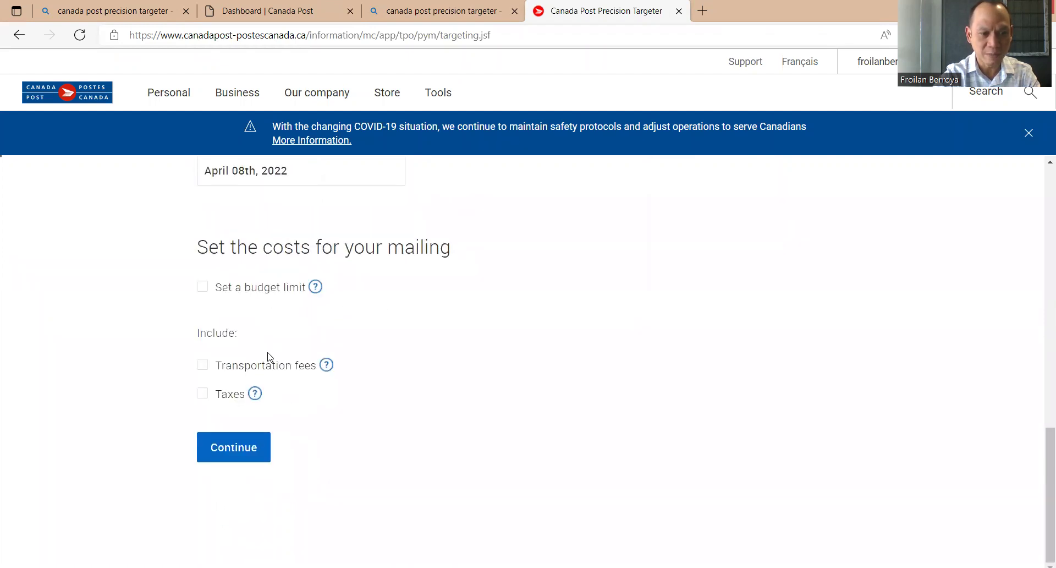
pyautogui.click(249, 453)
pyautogui.scroll(-2, 575, 401)
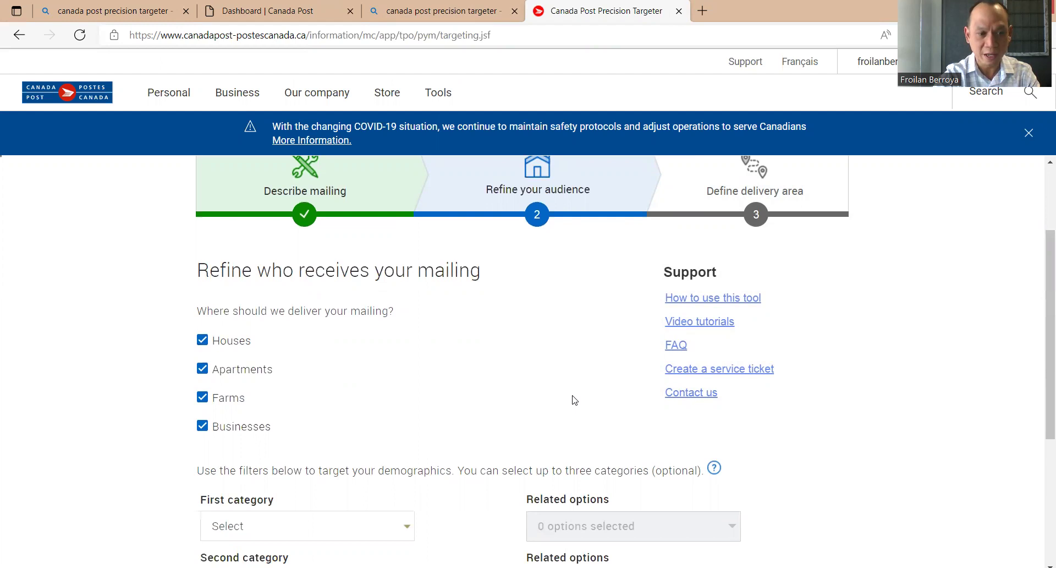
# Exclude apartments, farms and businesses so only houses are targeted.
pyautogui.click(201, 370)
pyautogui.click(203, 397)
pyautogui.click(203, 426)
pyautogui.scroll(-2, 548, 361)
pyautogui.scroll(-1, 557, 361)
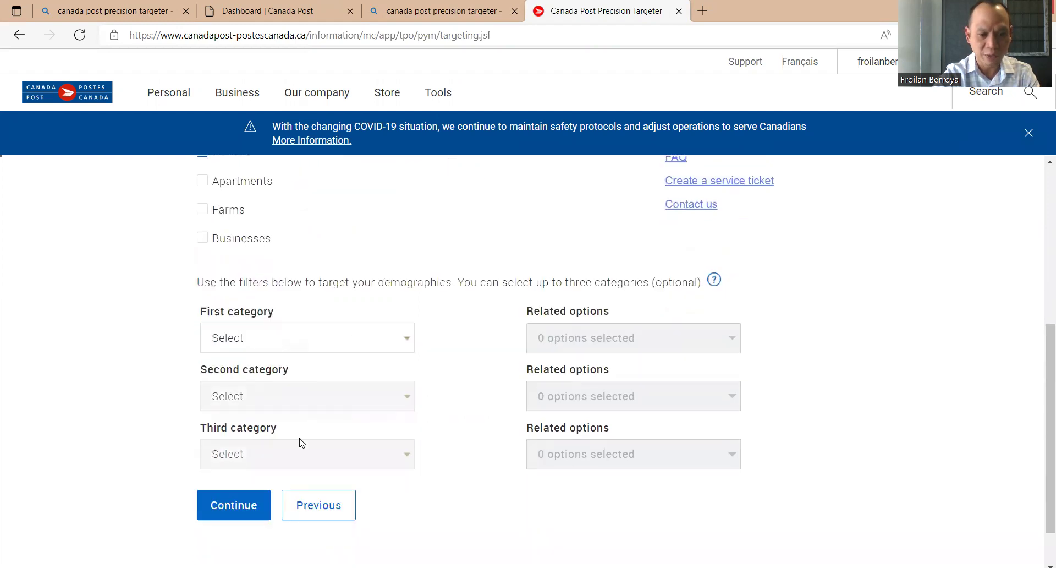
pyautogui.click(222, 509)
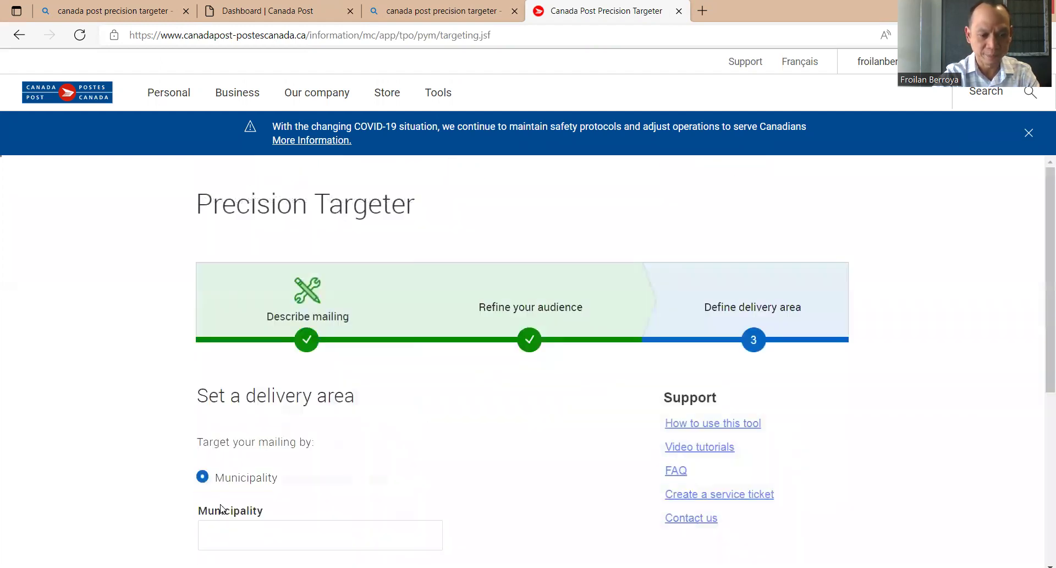
# Target Postal Code (FSA) L5A, totalling 6,570 pieces for $1,136.61.
pyautogui.scroll(-3, 585, 352)
pyautogui.click(203, 392)
pyautogui.click(242, 374)
pyautogui.write('L')
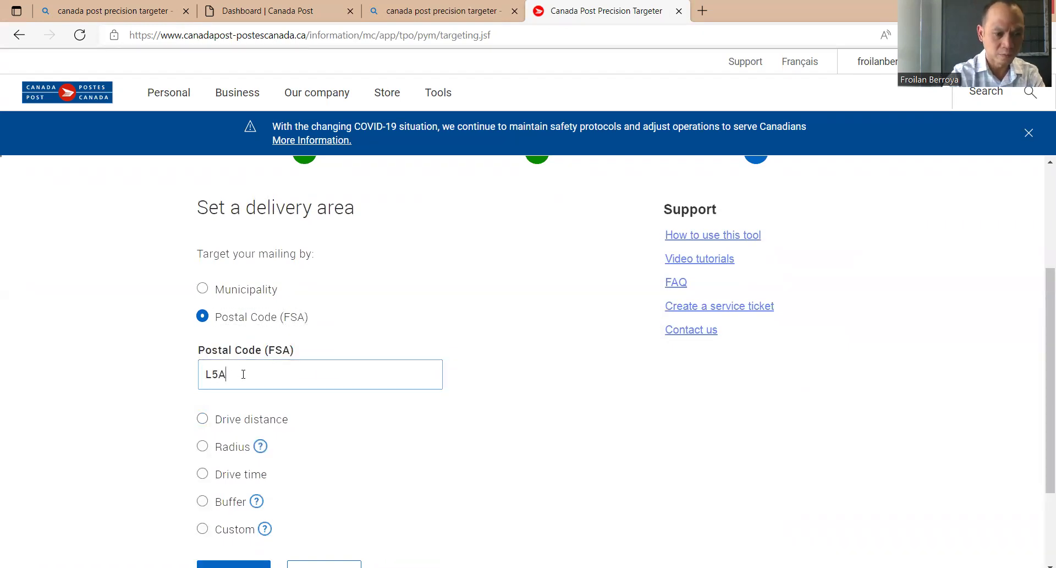
pyautogui.write('5A')
pyautogui.scroll(-1, 280, 372)
pyautogui.click(217, 512)
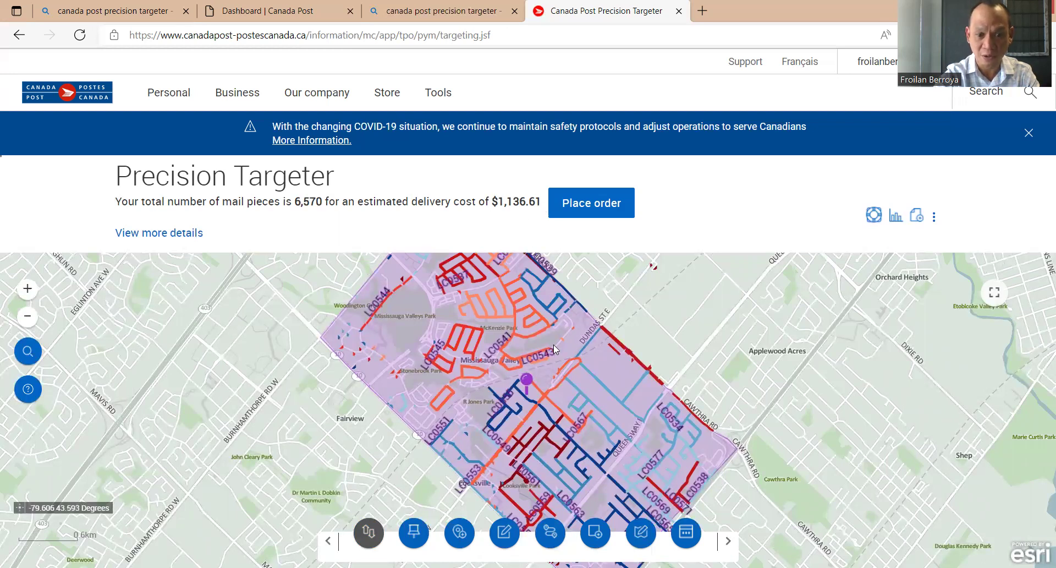
pyautogui.scroll(1, 545, 345)
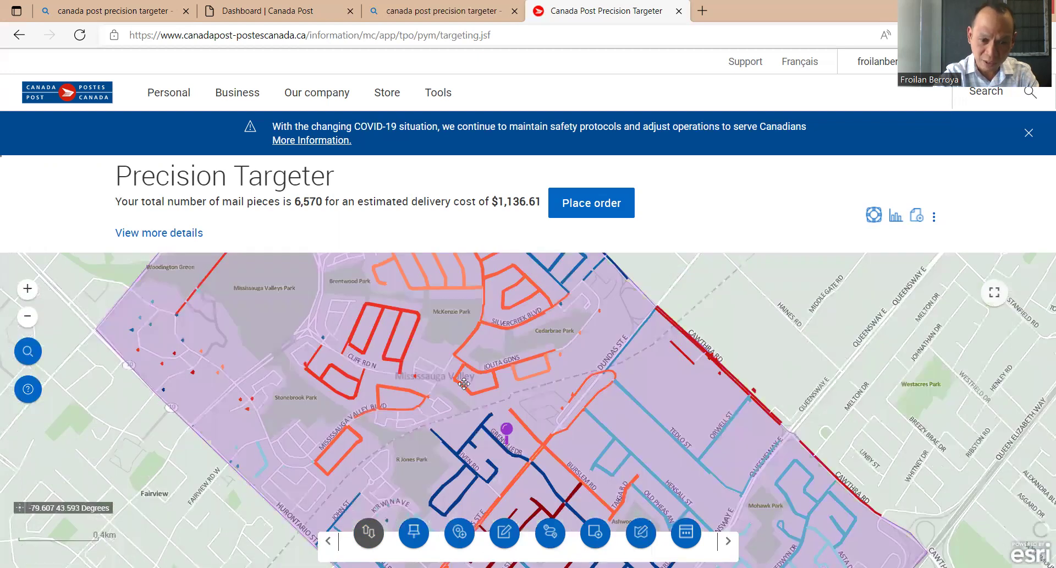
# Check household counts for routes LC0541 and LC0551 on the L5A map, then view the routes table.
pyautogui.moveTo(492, 334); pyautogui.dragTo(497, 362)
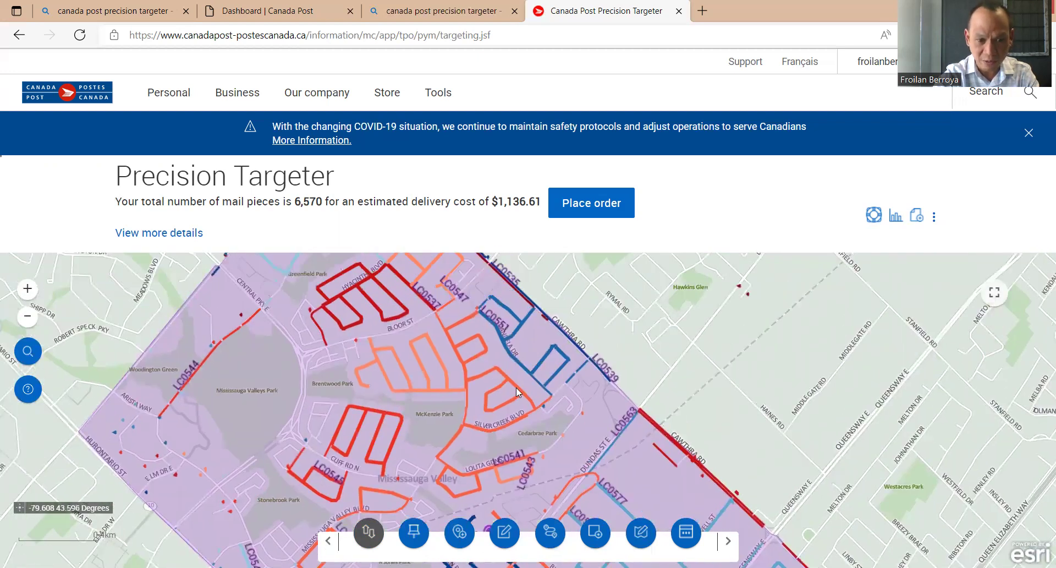
pyautogui.click(492, 369)
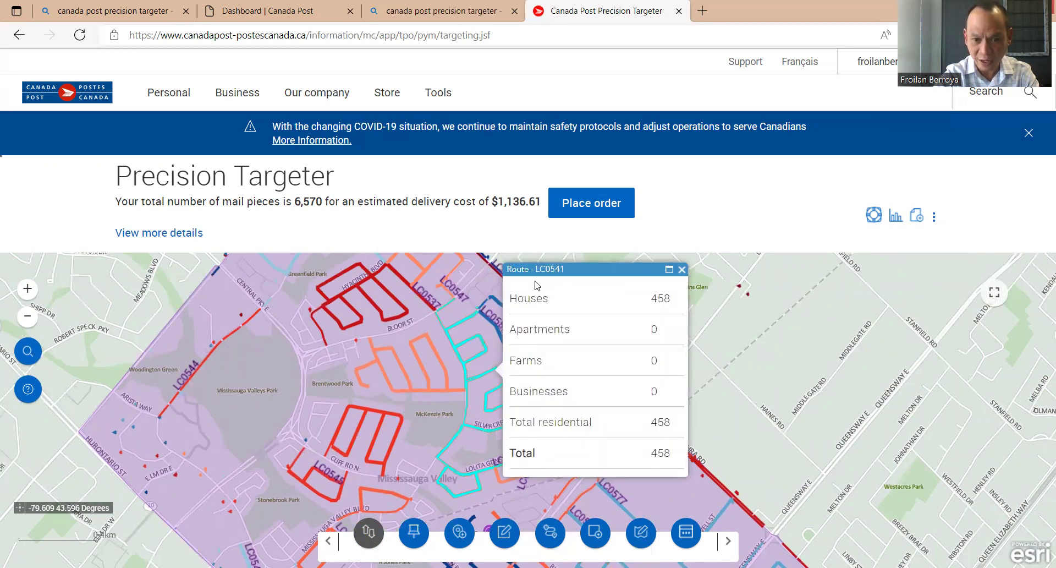
pyautogui.click(682, 269)
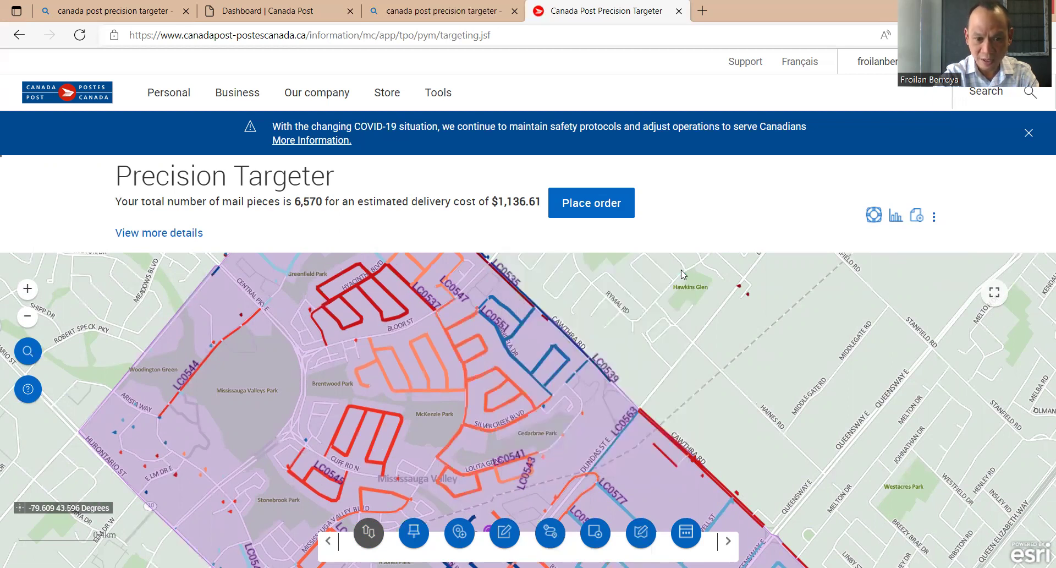
pyautogui.click(522, 320)
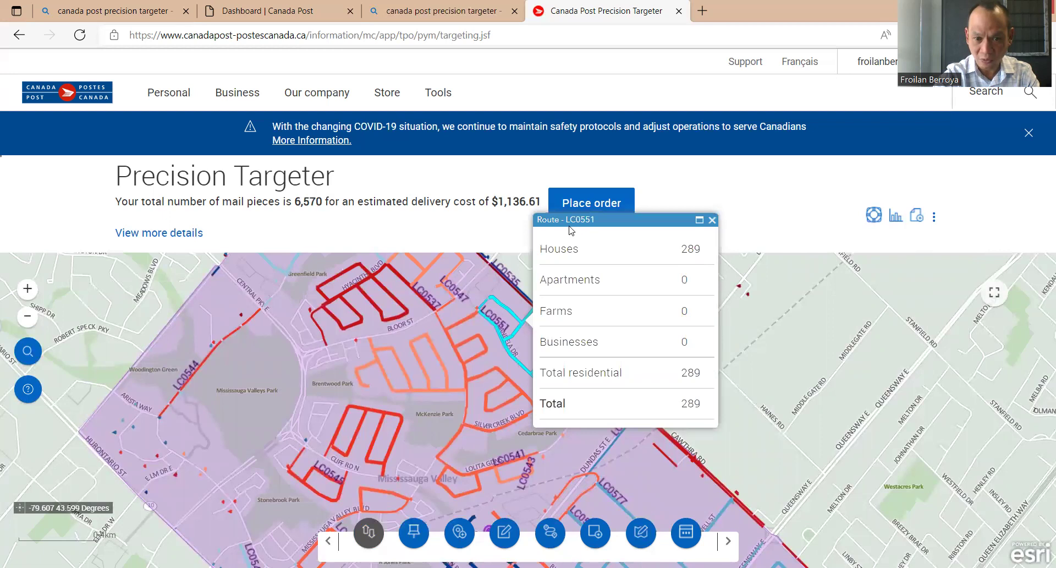
pyautogui.click(712, 220)
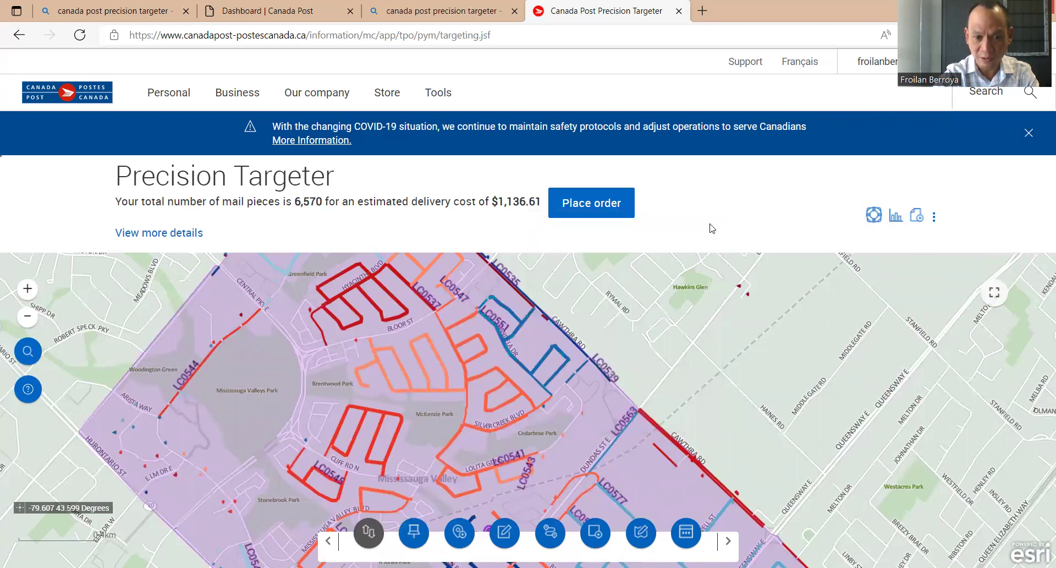
pyautogui.click(490, 370)
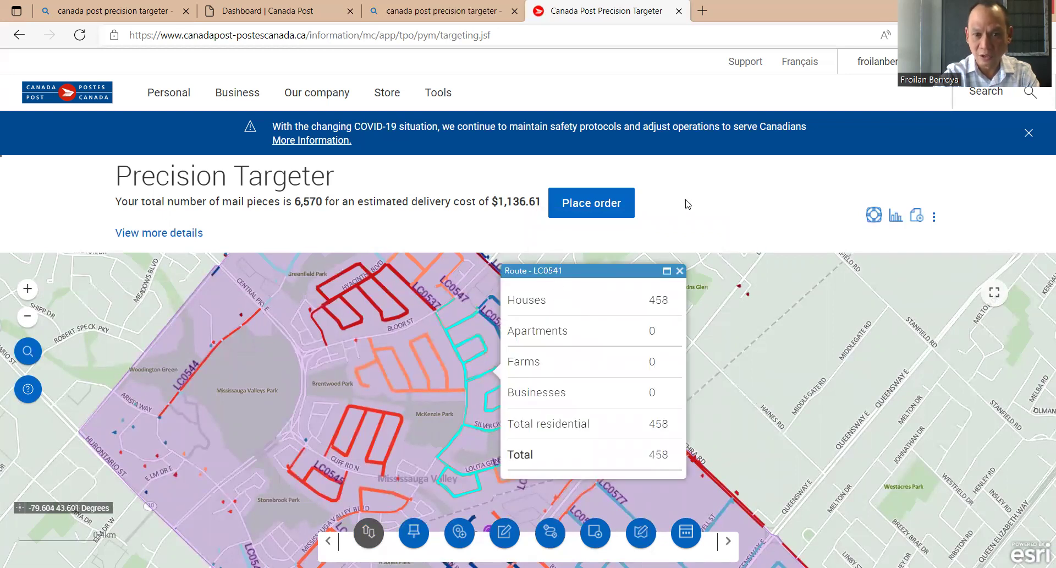
pyautogui.click(896, 220)
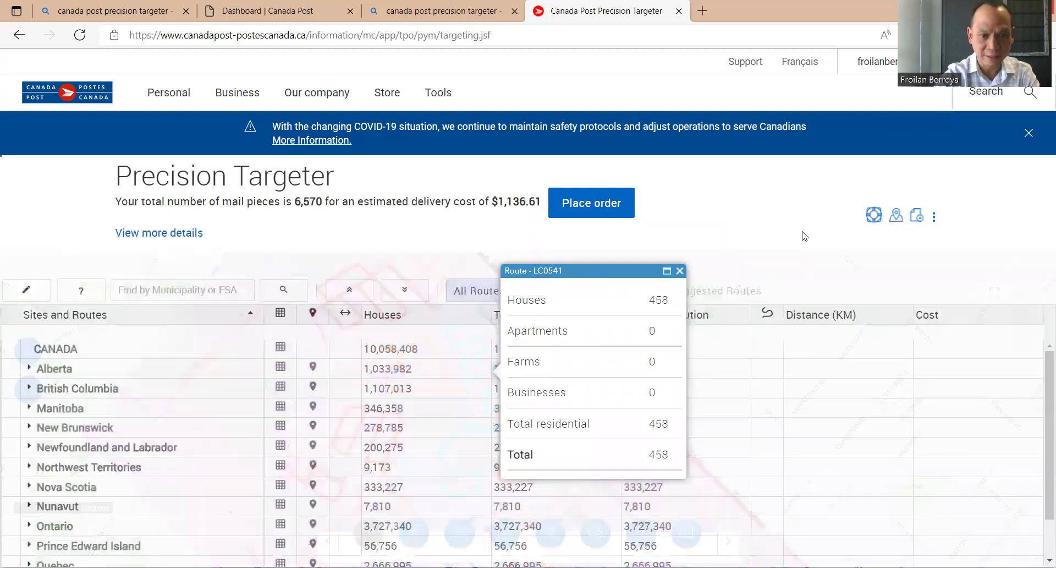
# Deselect all L5A routes, keep only LC0541 MISSISSAUGA 5 (458 pieces, $79.23), and place the order.
pyautogui.click(680, 270)
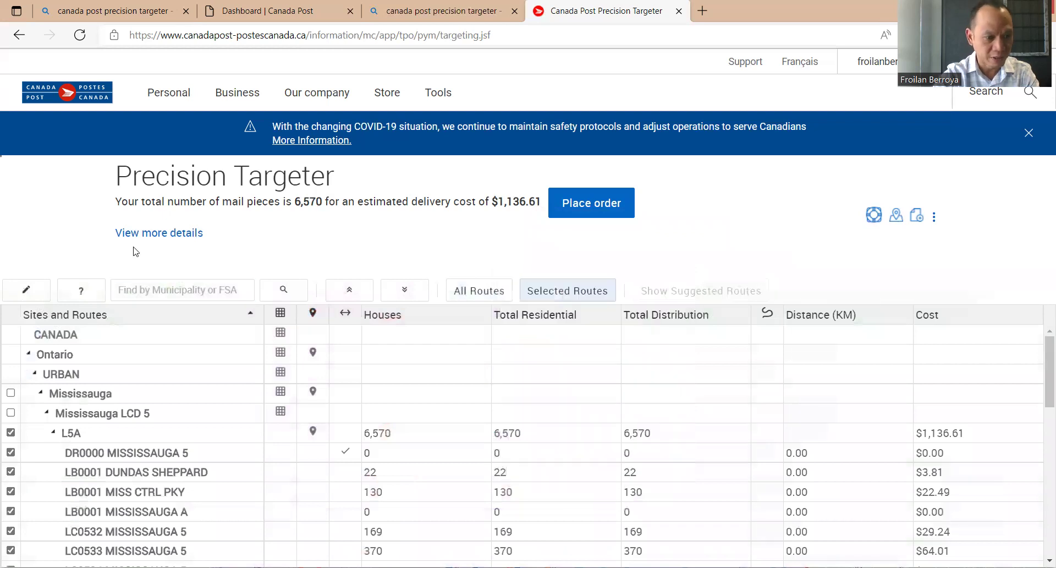
pyautogui.scroll(-3, 461, 364)
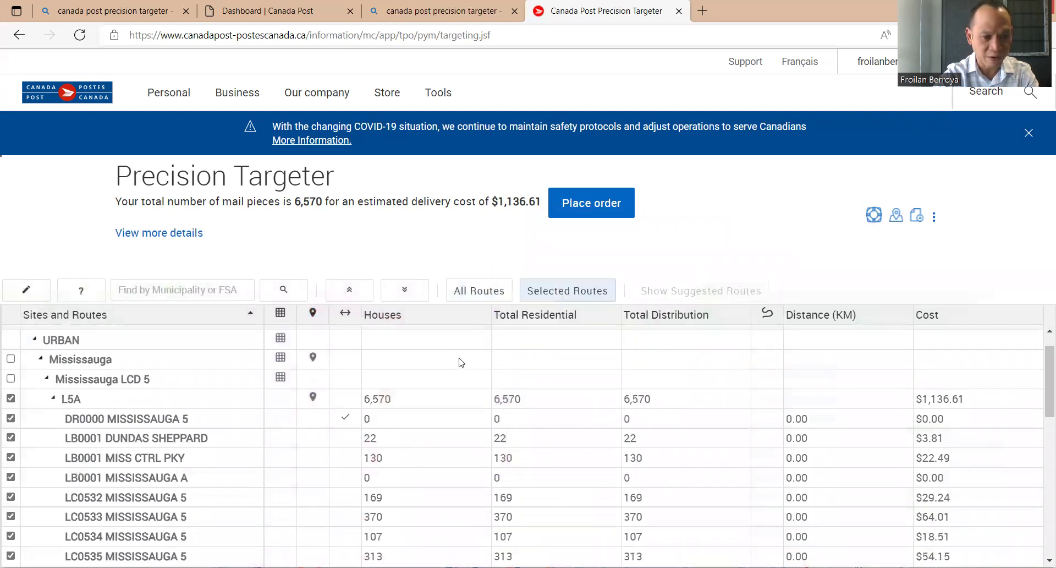
pyautogui.scroll(1, 461, 363)
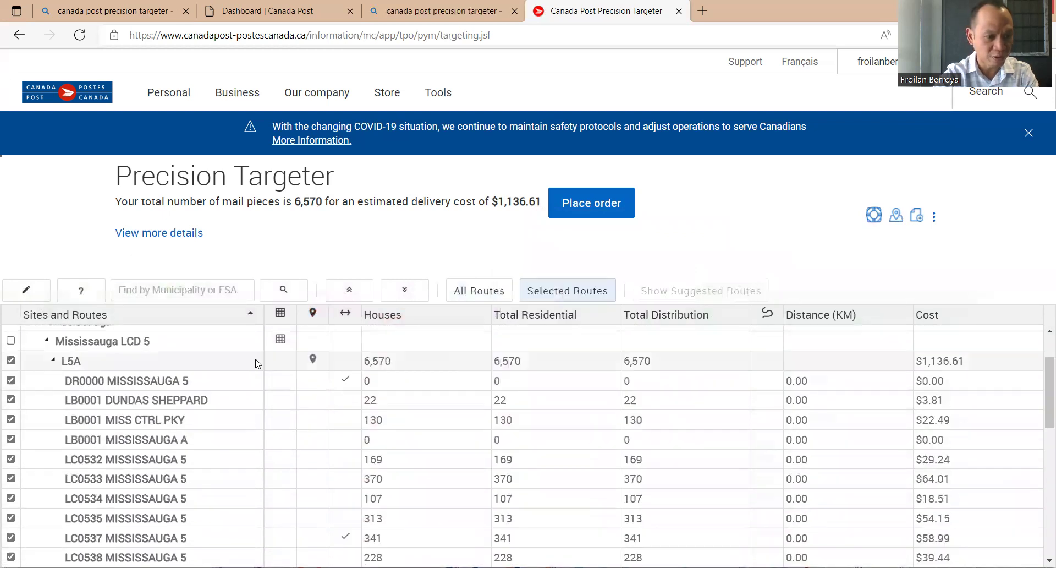
pyautogui.click(11, 360)
pyautogui.scroll(-3, 252, 369)
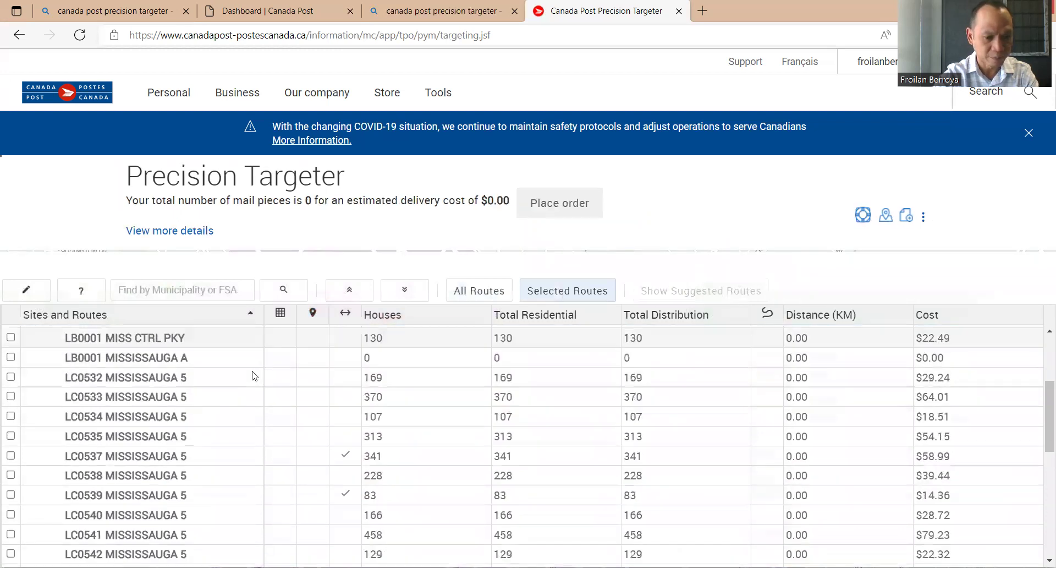
pyautogui.click(11, 498)
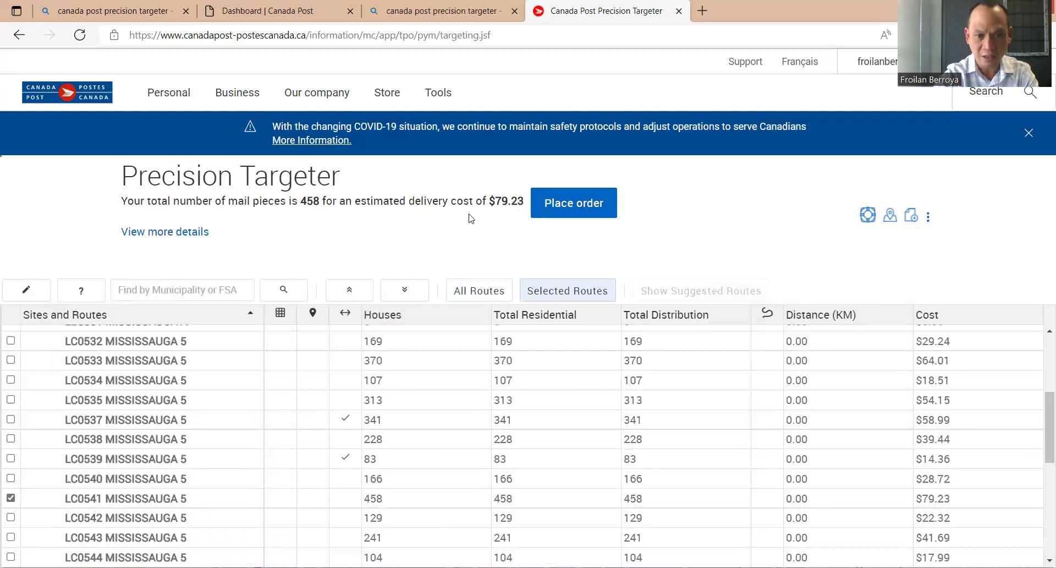
pyautogui.click(578, 214)
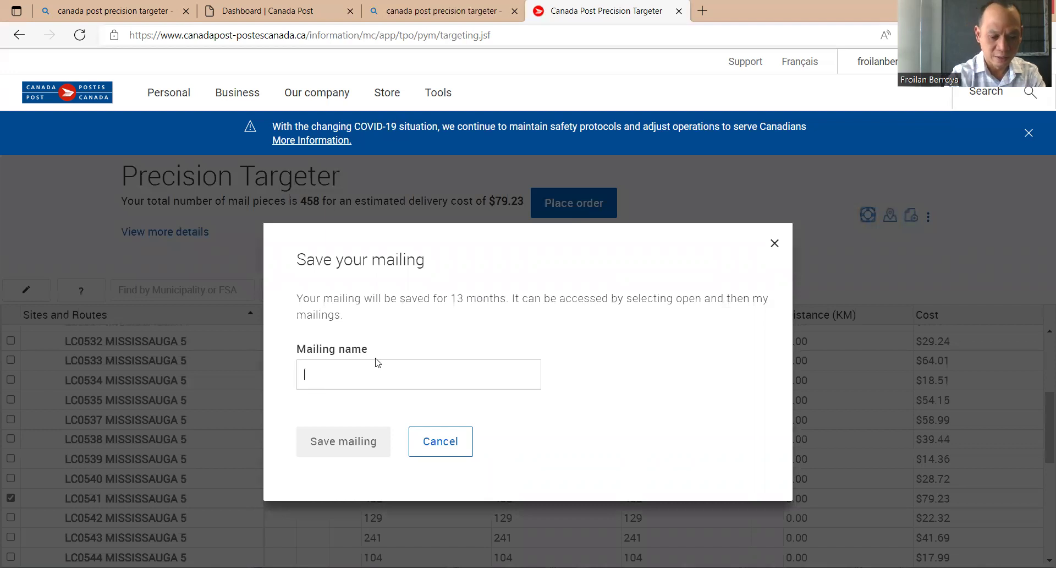
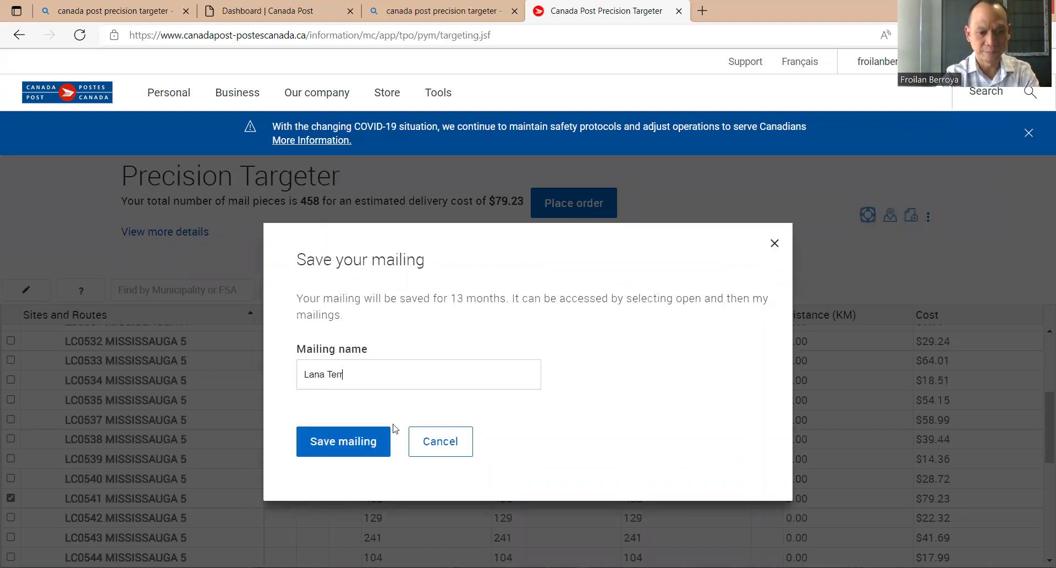
pyautogui.click(384, 438)
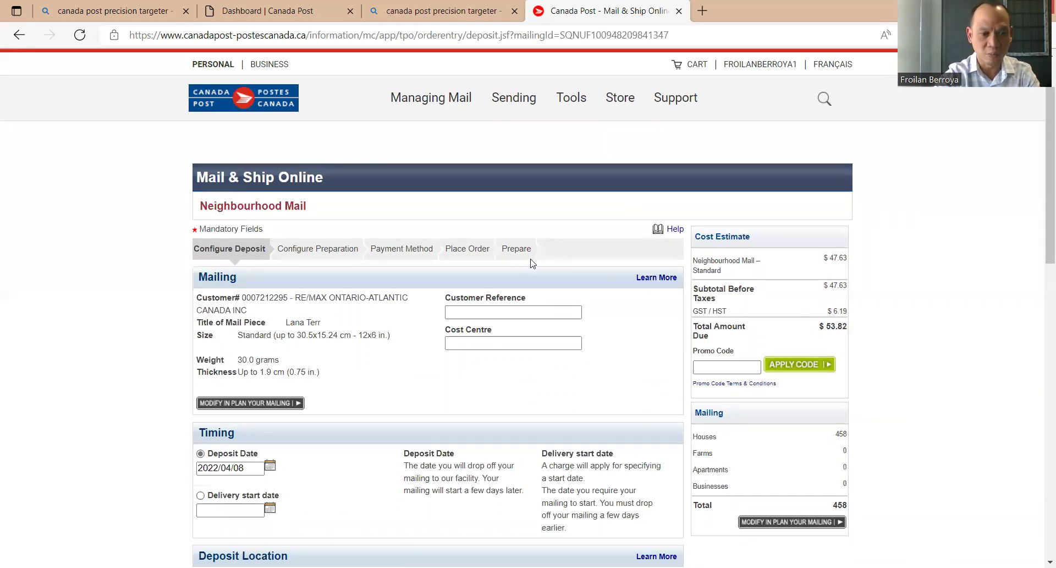
# Accept the 2022/04/08 deposit date and optimized Mississauga LCD 5 deposit location.
pyautogui.scroll(-3, 559, 281)
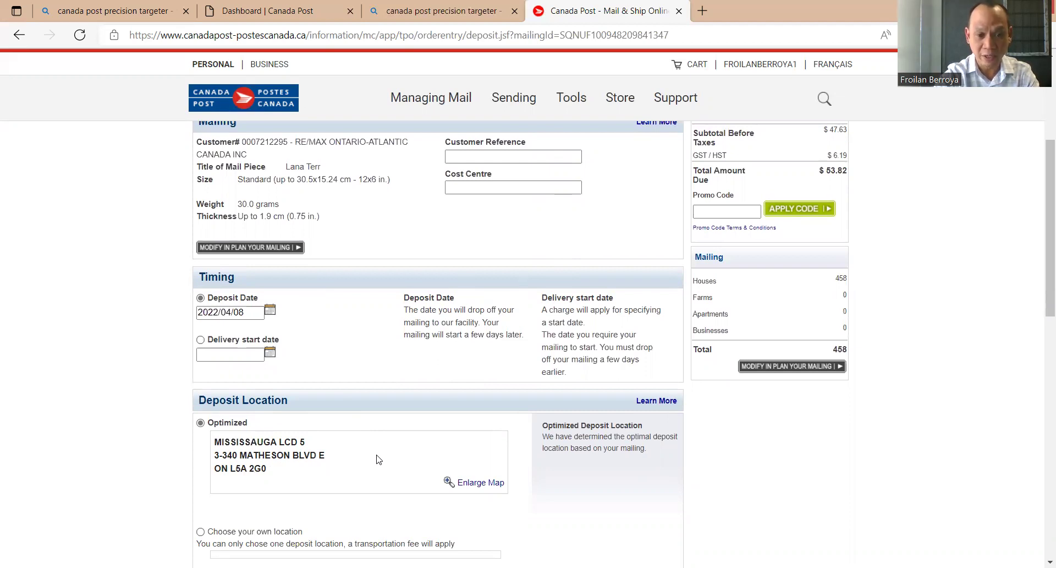
pyautogui.scroll(-3, 379, 459)
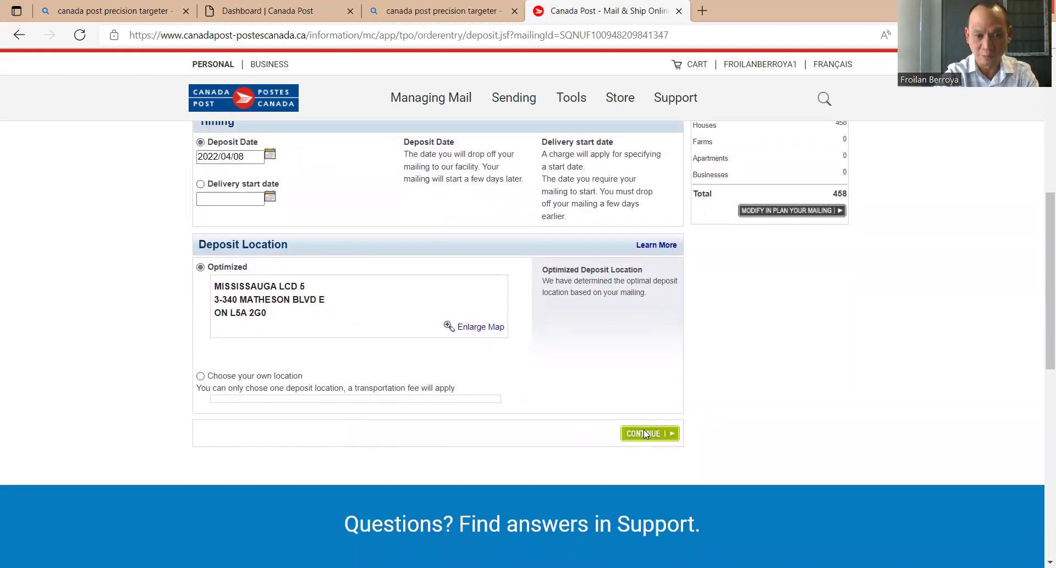
pyautogui.click(647, 434)
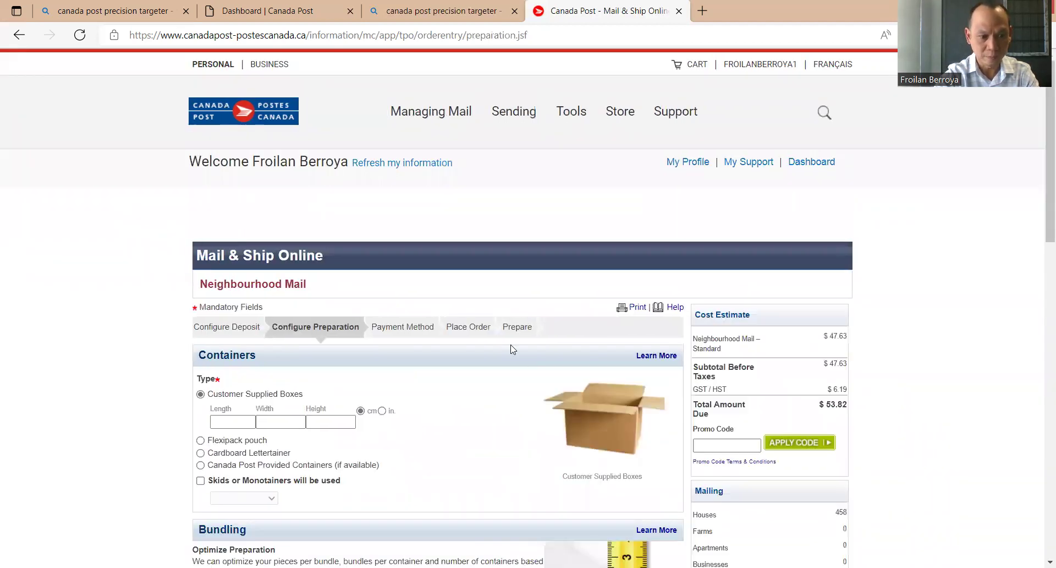
# Enter container length 21, width 10 and height 12 cm.
pyautogui.scroll(-2, 512, 350)
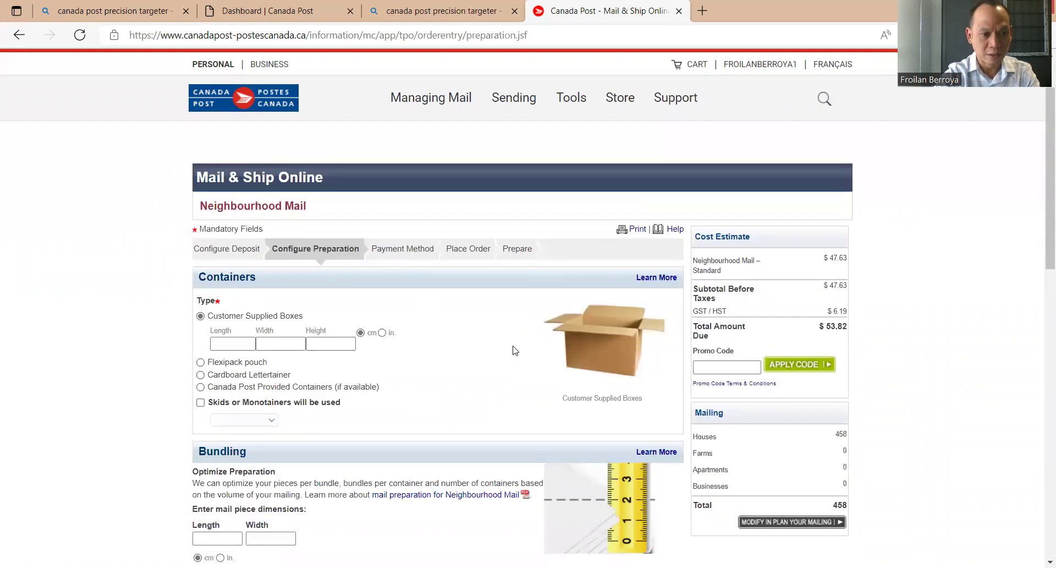
pyautogui.scroll(-1, 515, 350)
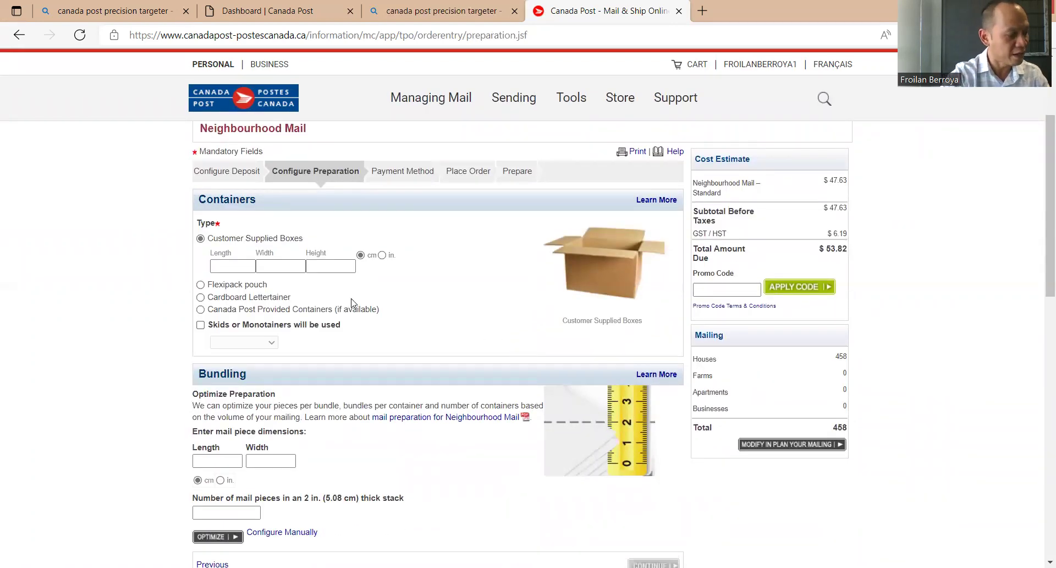
pyautogui.click(224, 263)
pyautogui.write('21')
pyautogui.press('Tab')
pyautogui.write('10')
pyautogui.press('Tab')
pyautogui.write('12')
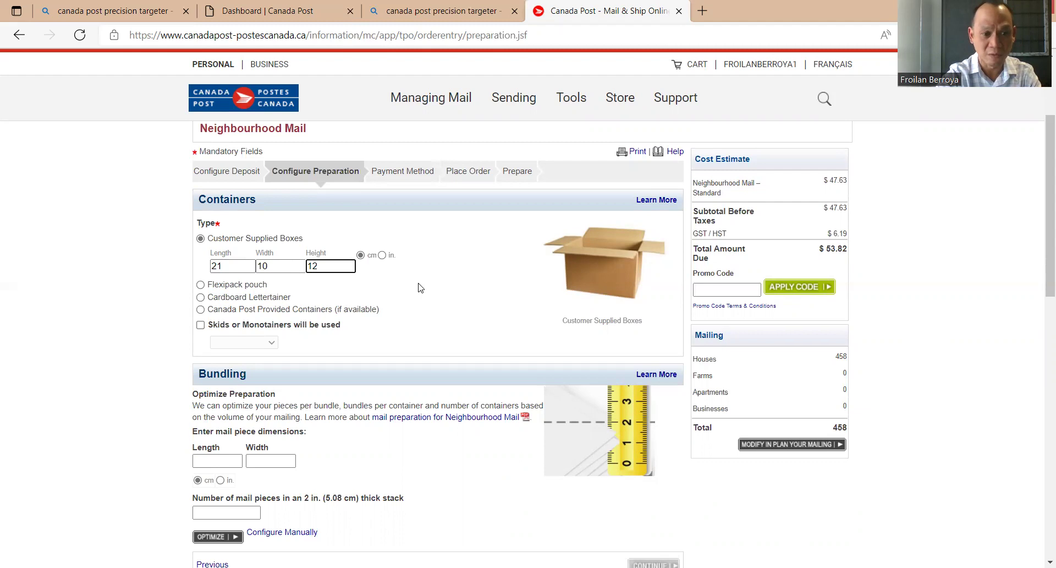
pyautogui.scroll(-3, 418, 287)
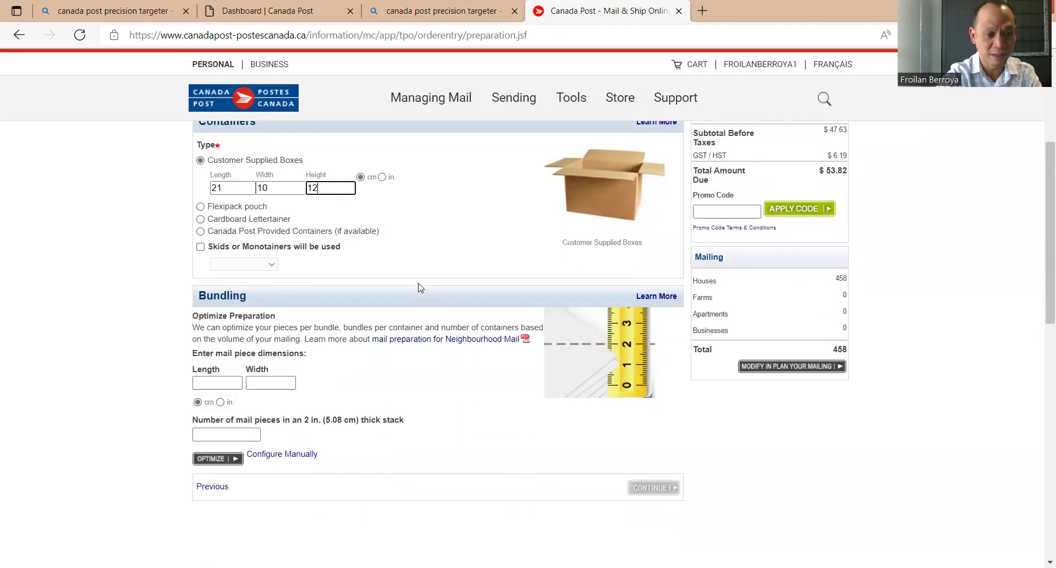
# Enter a mail piece size of 8.5 × 5.5 and 500 pieces per stack.
pyautogui.click(220, 307)
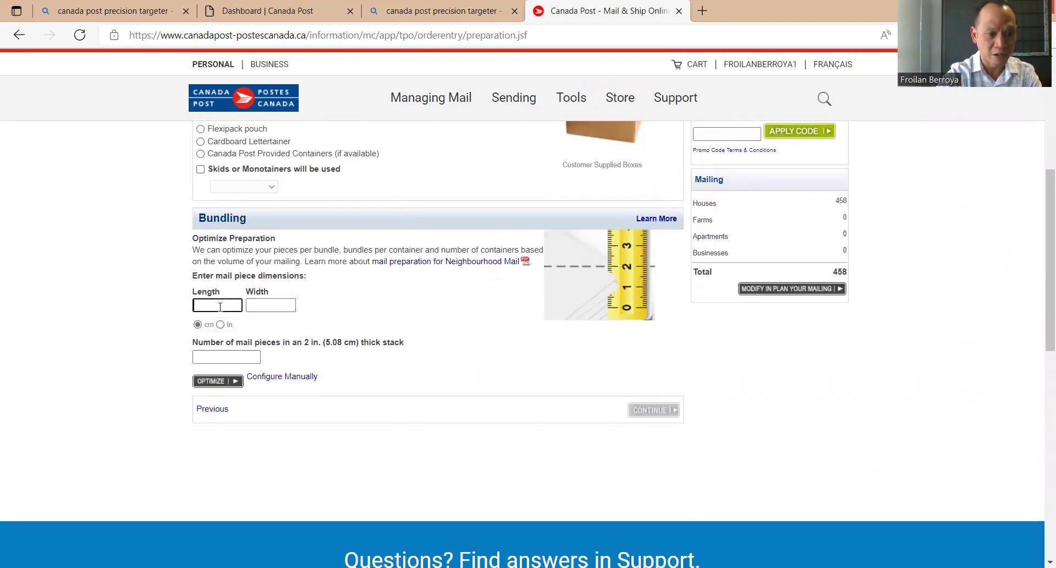
pyautogui.write('8.25')
pyautogui.press('BackSpace')
pyautogui.press('BackSpace')
pyautogui.write('5')
pyautogui.press('Tab')
pyautogui.write('5.5')
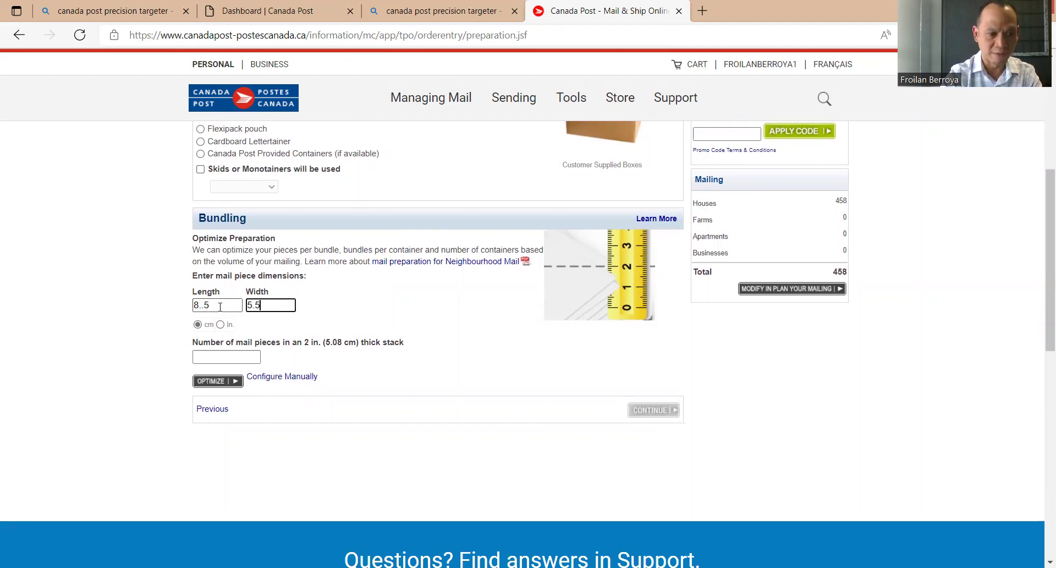
pyautogui.click(215, 357)
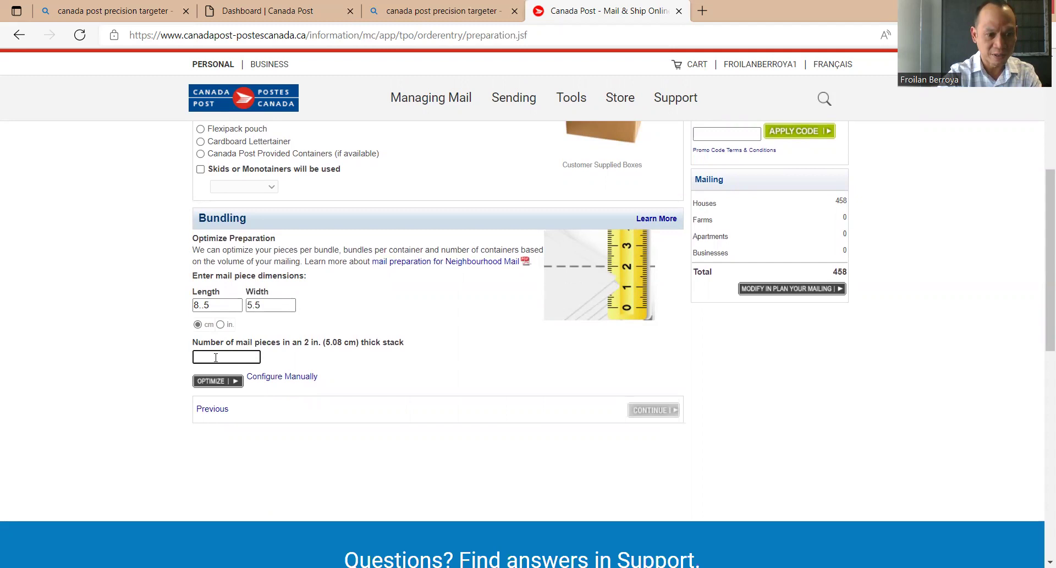
pyautogui.write('500')
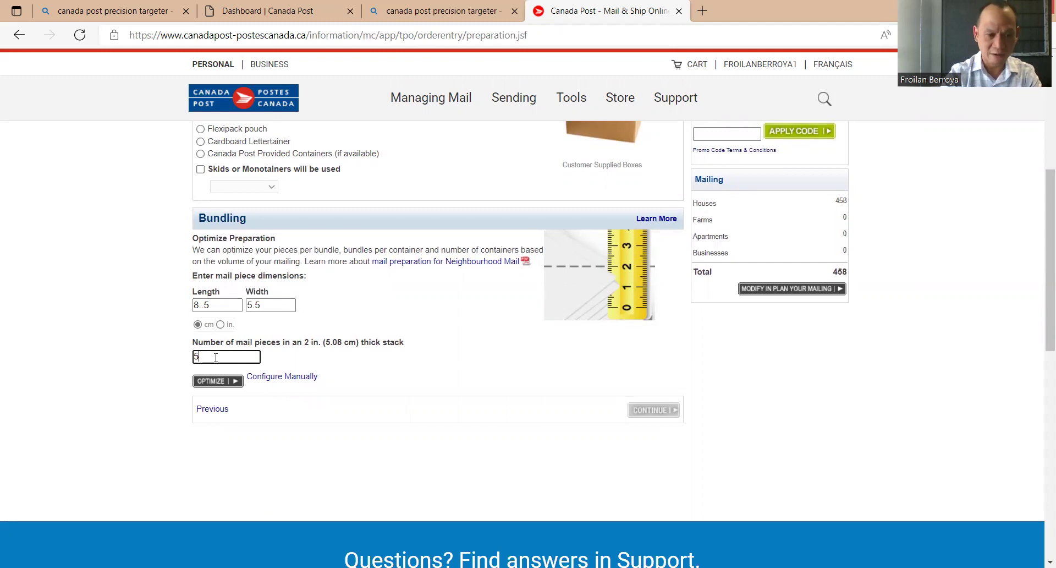
# Switch the bundling from automatic optimization to manual configuration.
pyautogui.click(225, 381)
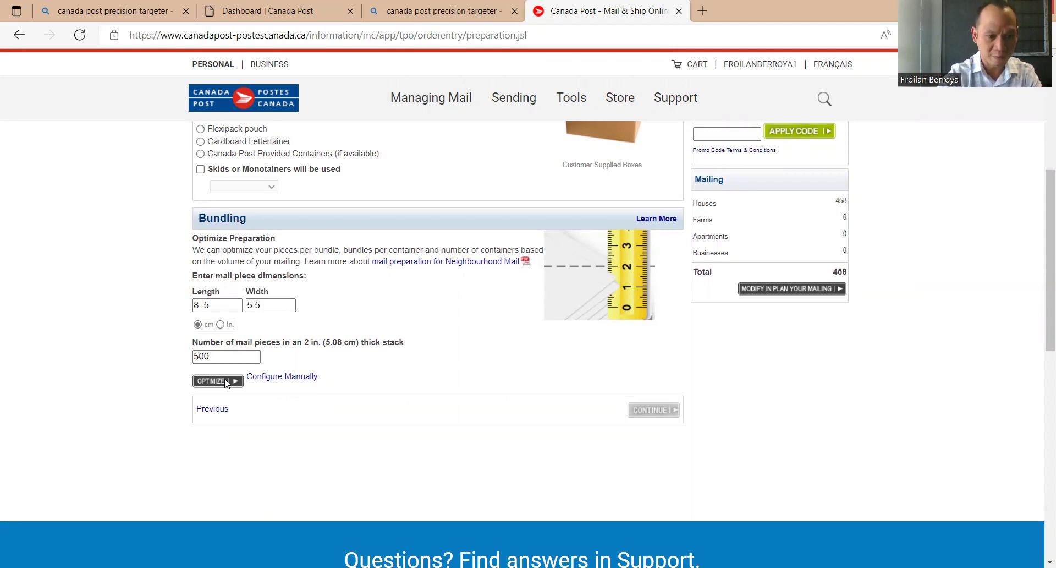
pyautogui.scroll(-5, 254, 382)
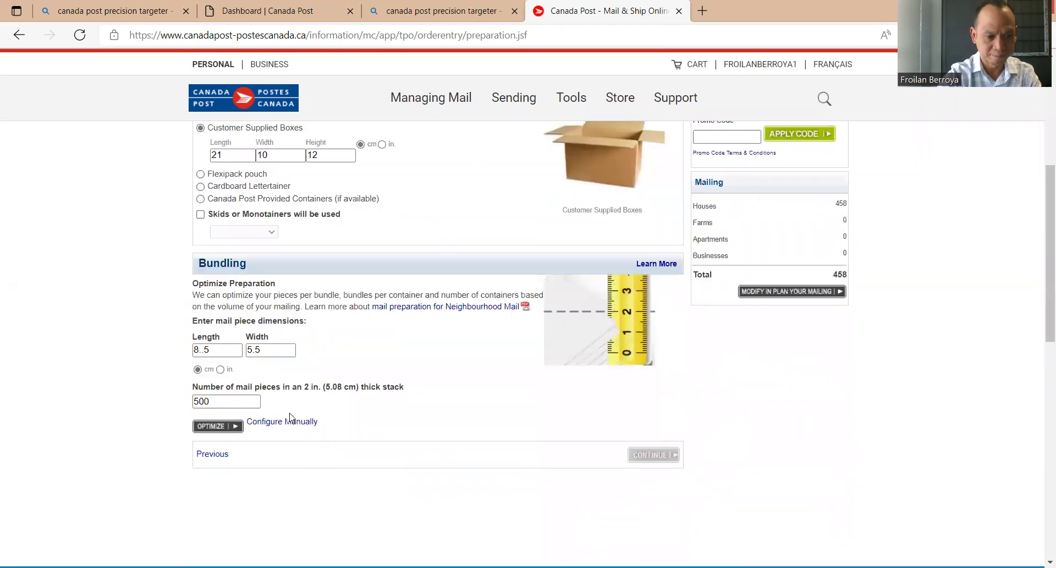
pyautogui.click(283, 419)
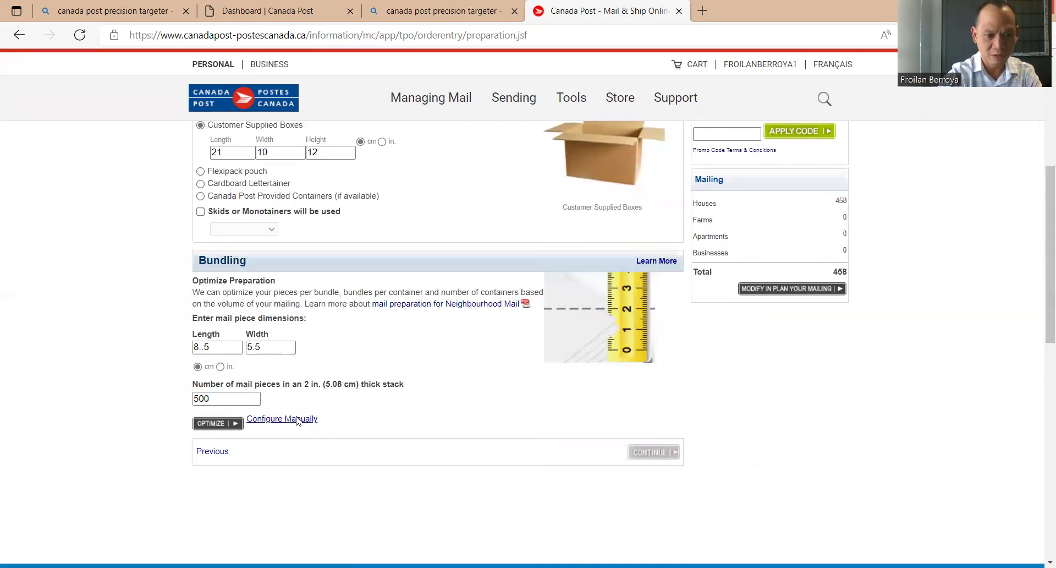
pyautogui.scroll(-5, 297, 422)
pyautogui.scroll(-1, 297, 422)
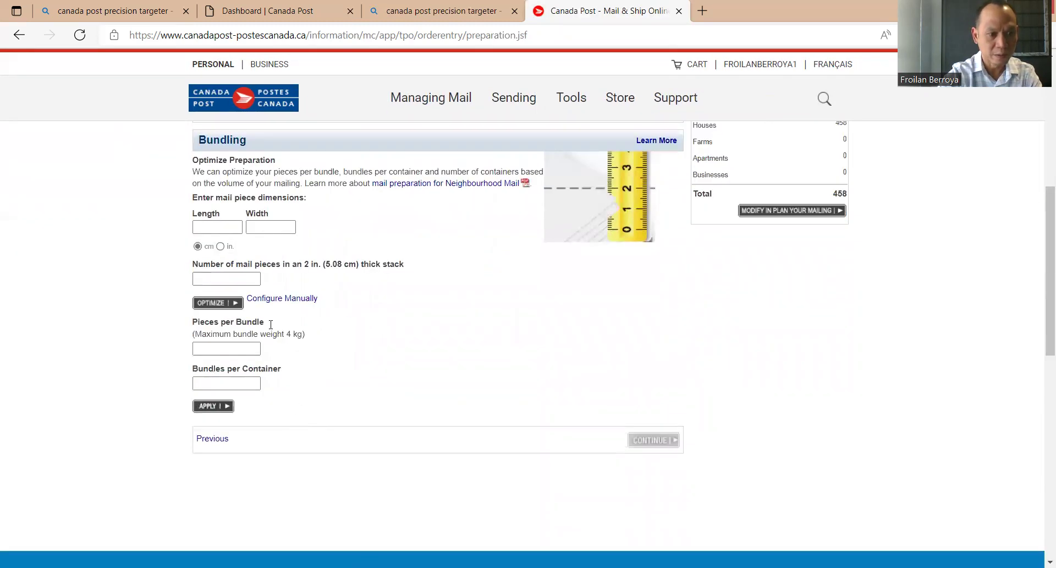
# Re-enter the piece size 8.5 × 5.5 and the 500-piece stack count.
pyautogui.click(201, 225)
pyautogui.write('8.5')
pyautogui.press('Tab')
pyautogui.write('5.5')
pyautogui.press('Tab')
# Apply manual bundling of 100 pieces per bundle and 5 bundles per container.
pyautogui.press('Tab')
pyautogui.write('500')
pyautogui.press('Tab')
pyautogui.press('Tab')
pyautogui.write('100')
pyautogui.press('Tab')
pyautogui.write('5')
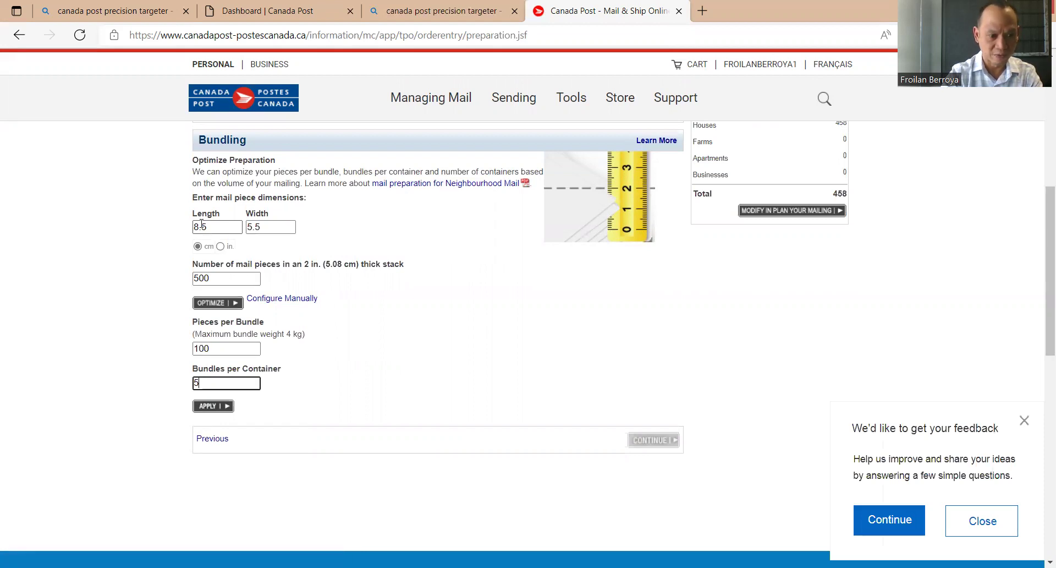
pyautogui.click(211, 407)
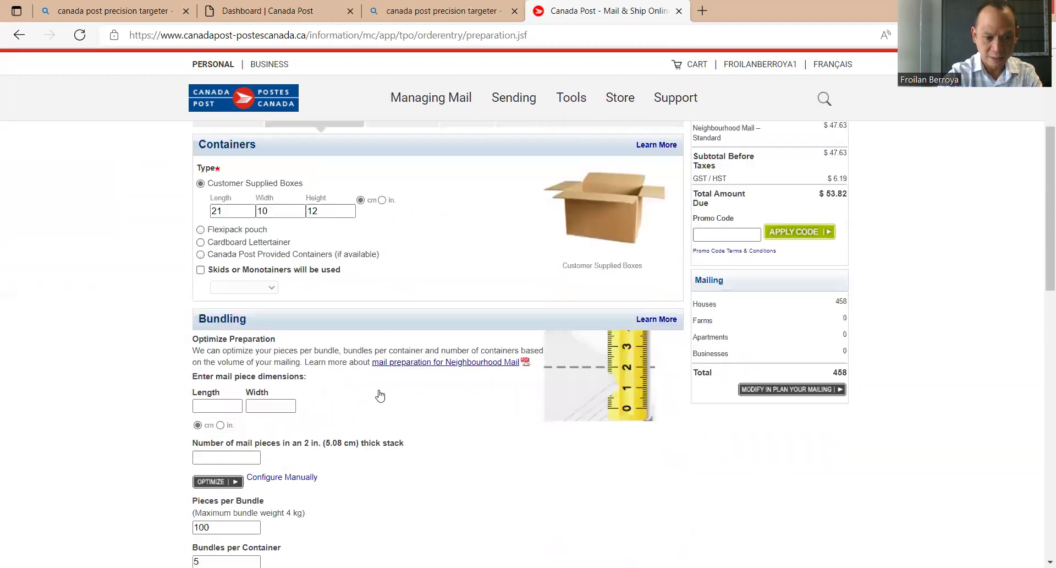
pyautogui.scroll(-2, 380, 395)
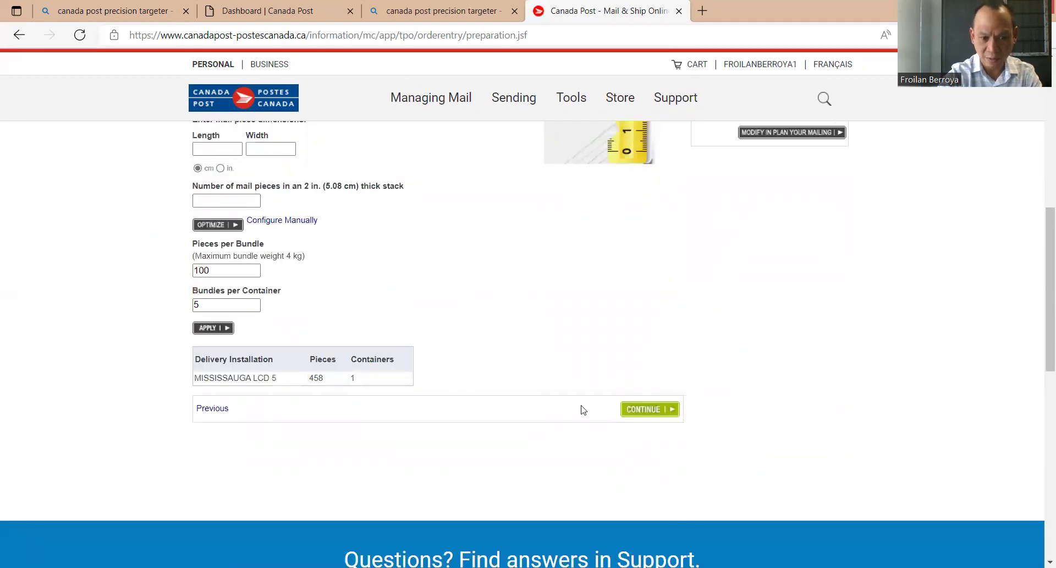
# Advance to Payment Method and pay the $53.82 total with a new credit card.
pyautogui.click(650, 410)
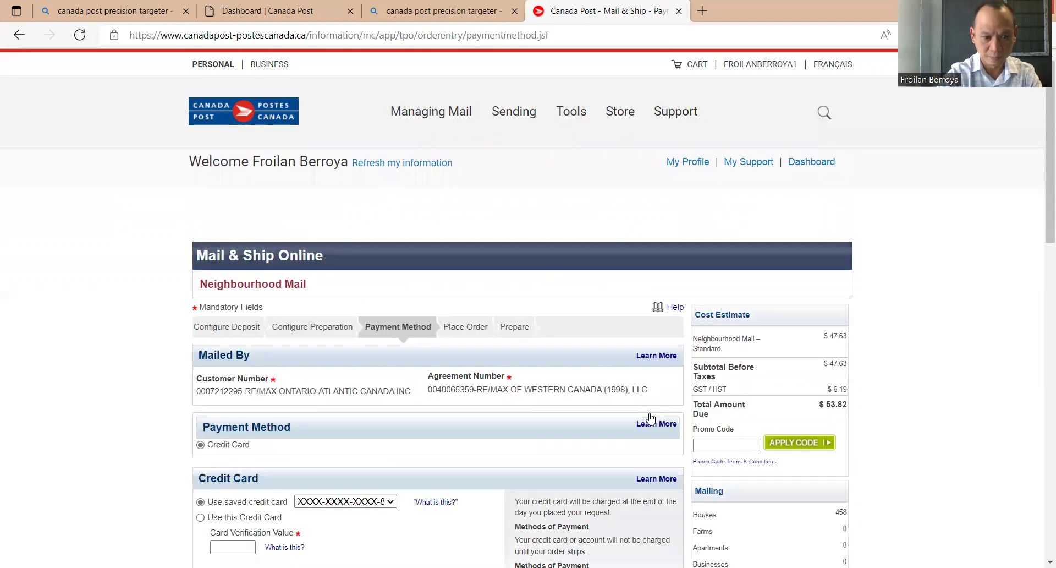
pyautogui.scroll(-3, 643, 358)
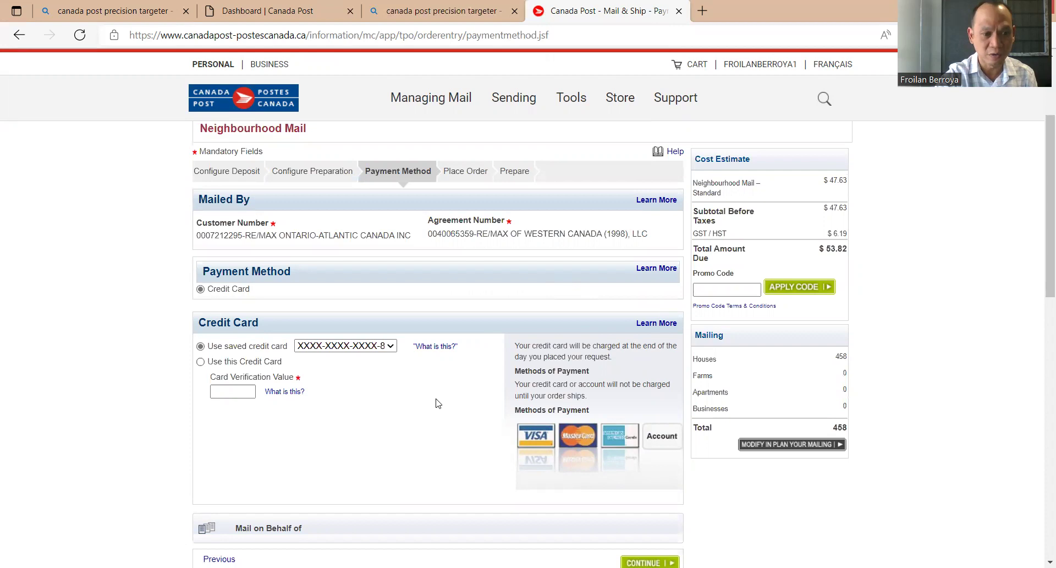
pyautogui.click(200, 363)
pyautogui.scroll(-1, 478, 401)
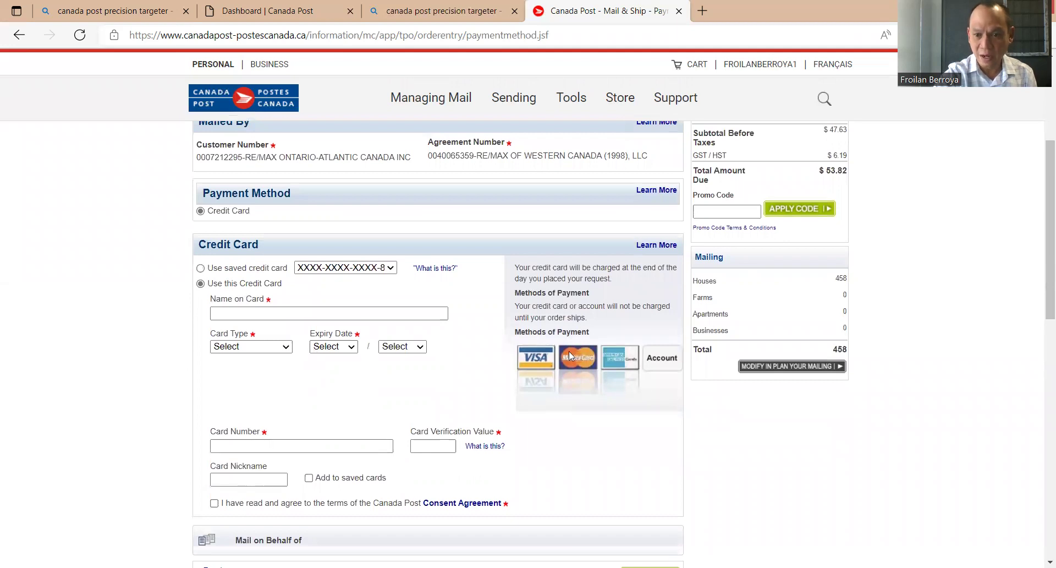
pyautogui.scroll(-4, 653, 462)
pyautogui.scroll(3, 684, 496)
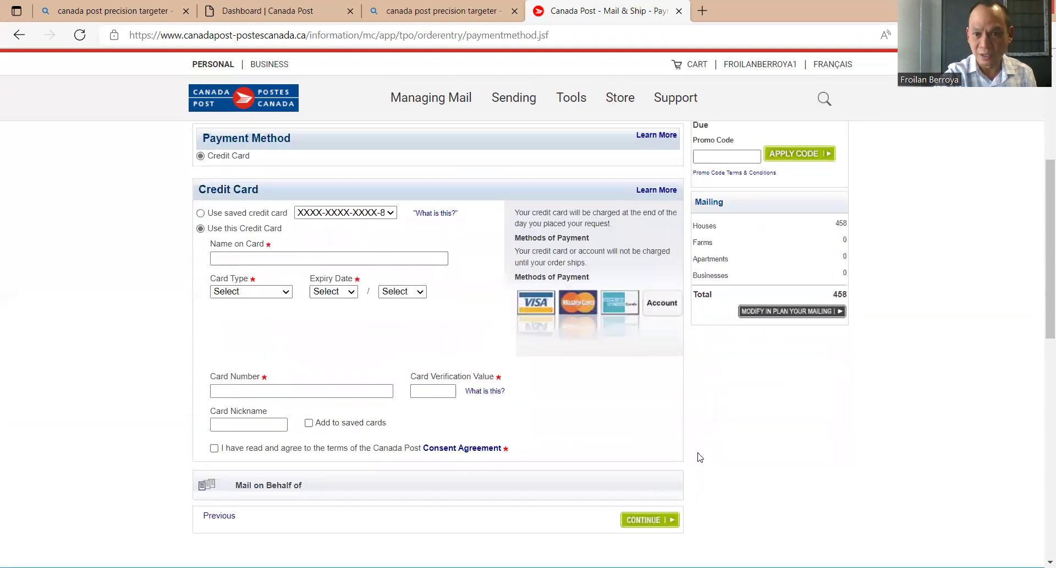
pyautogui.scroll(3, 700, 457)
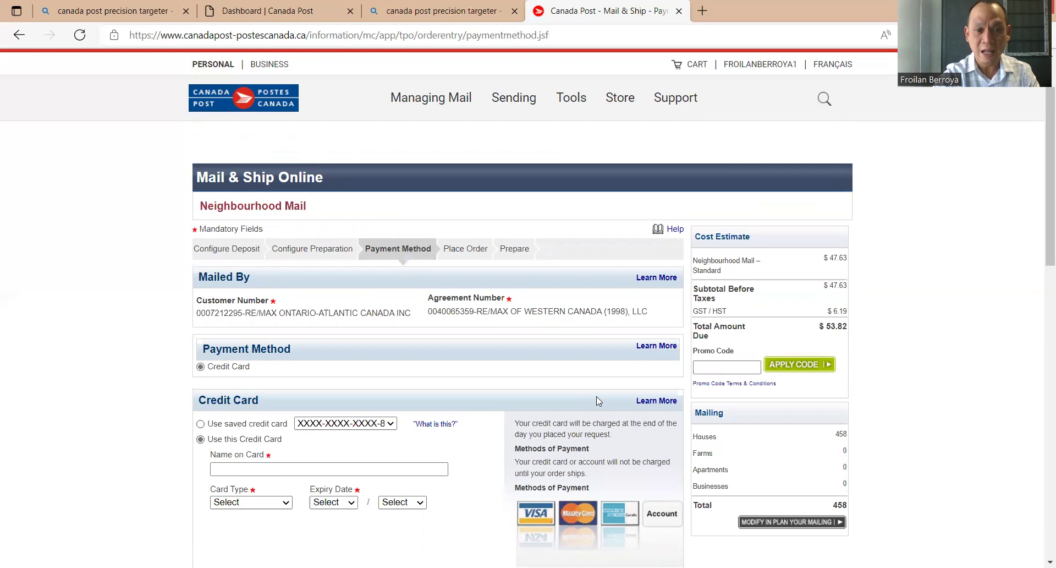
pyautogui.scroll(-3, 597, 396)
pyautogui.scroll(3, 597, 396)
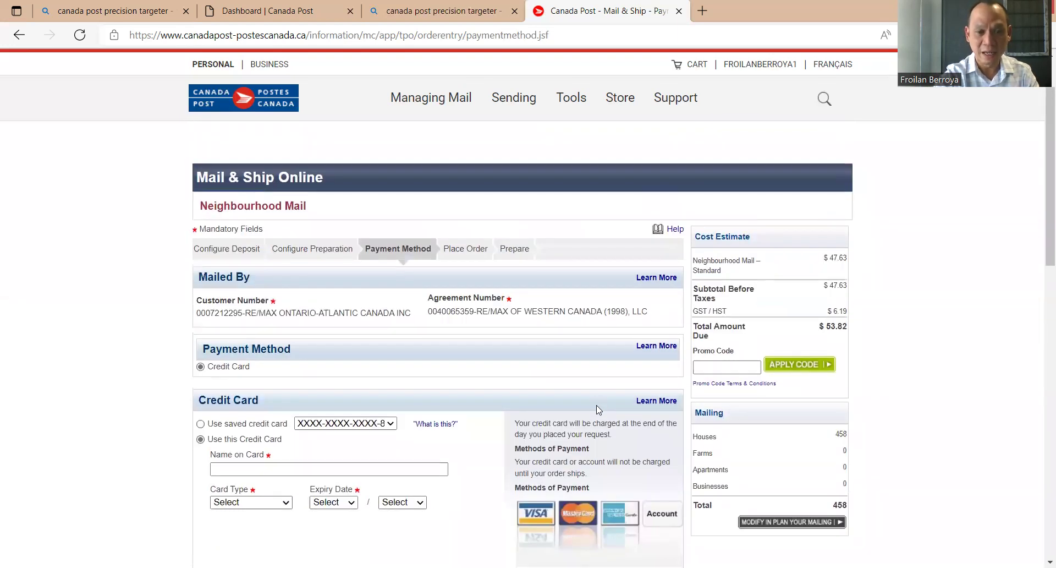